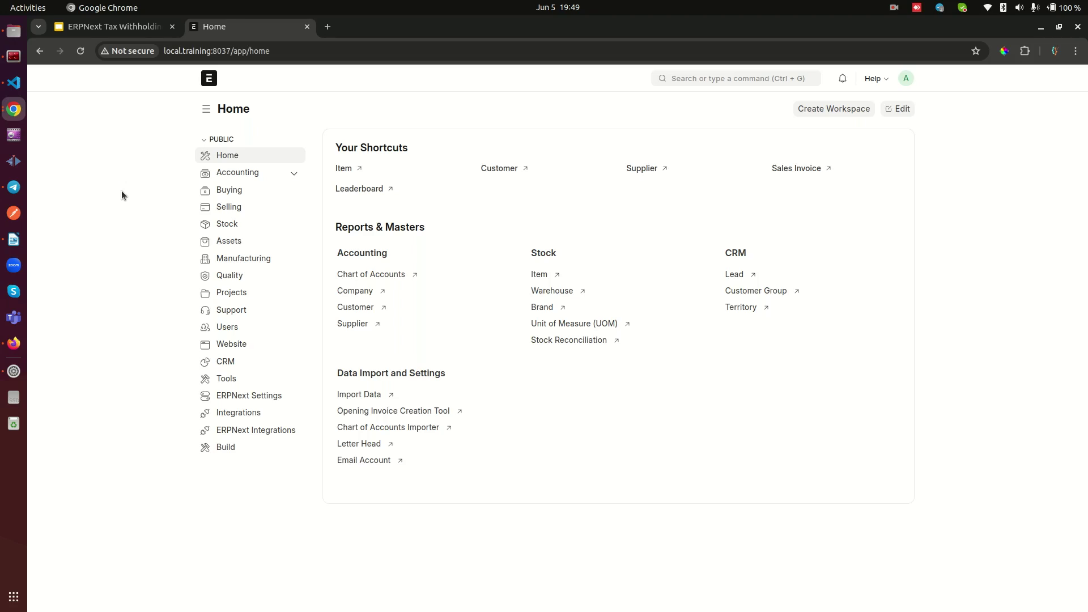
Search 'purchase i' and open the empty Purchase Invoice list
click(716, 78)
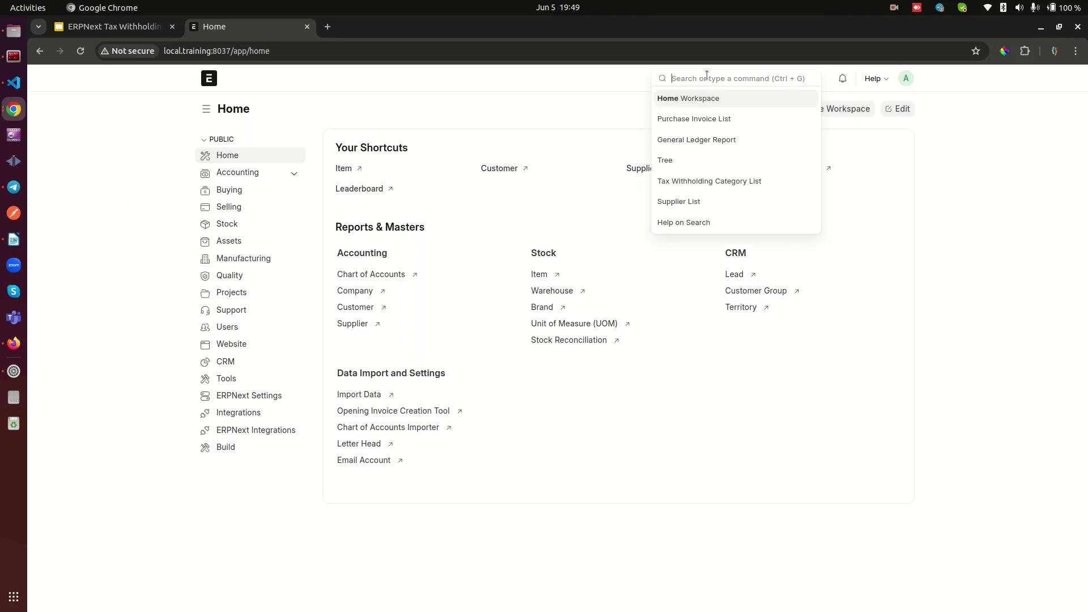
text(purchase i)
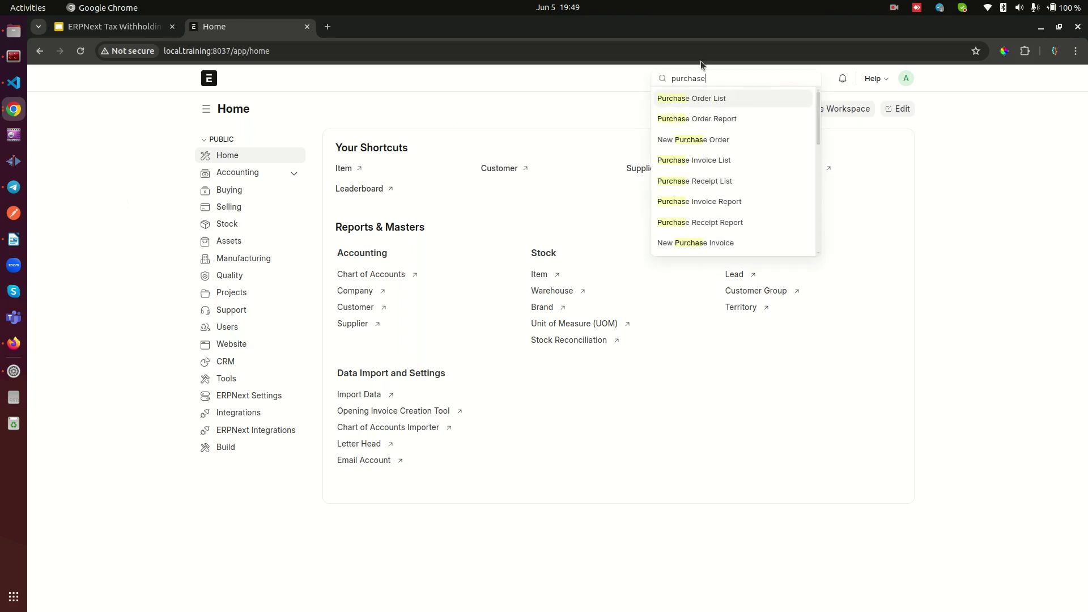
click(703, 99)
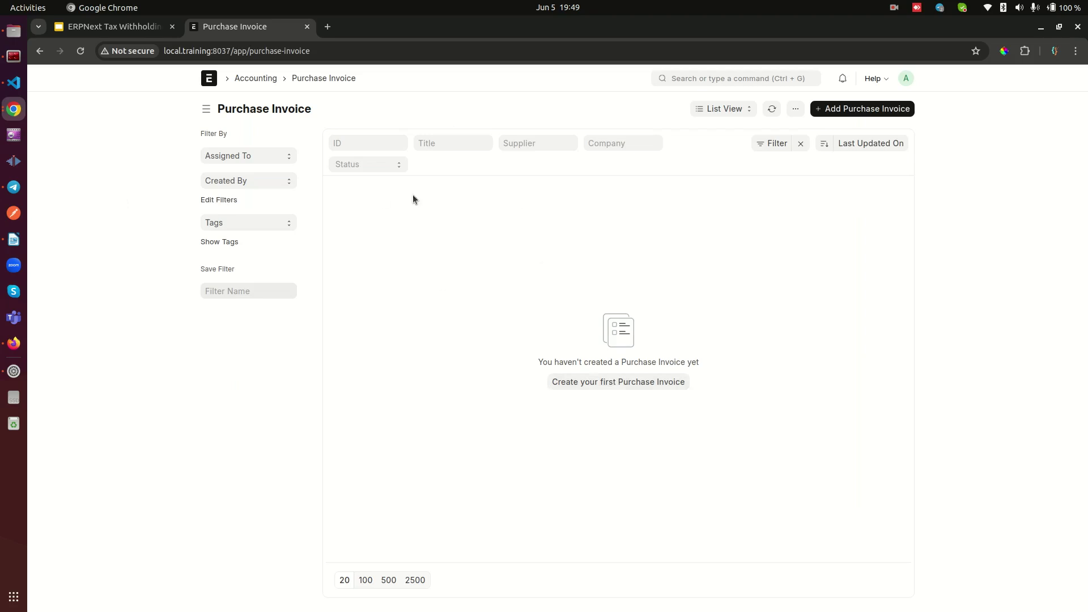
Create a new purchase invoice for supplier An Awesome Supplier, applying TDS - For Supply of Services
click(619, 386)
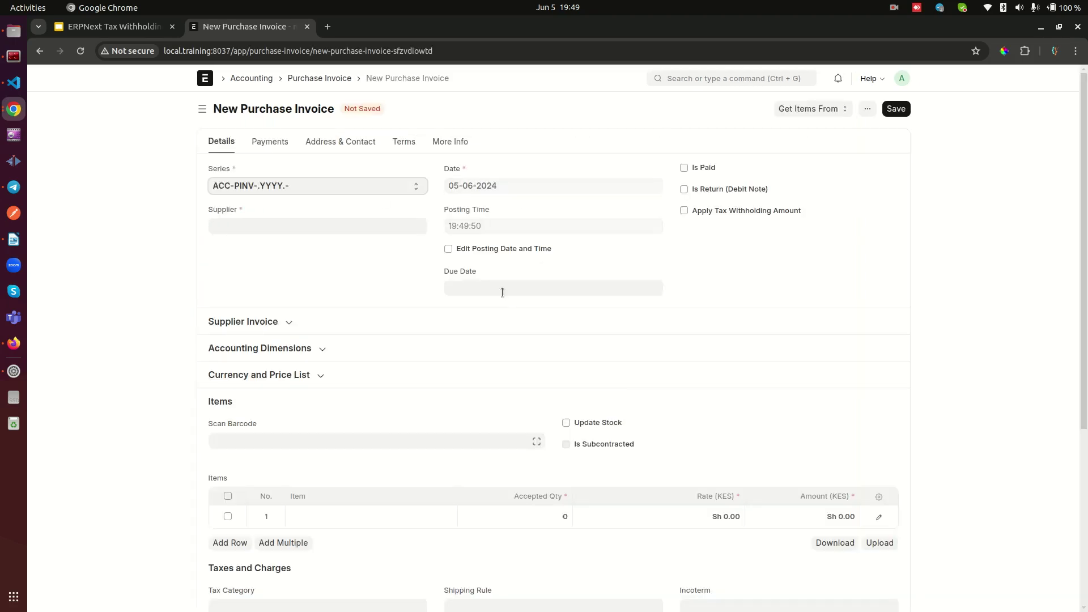
click(252, 232)
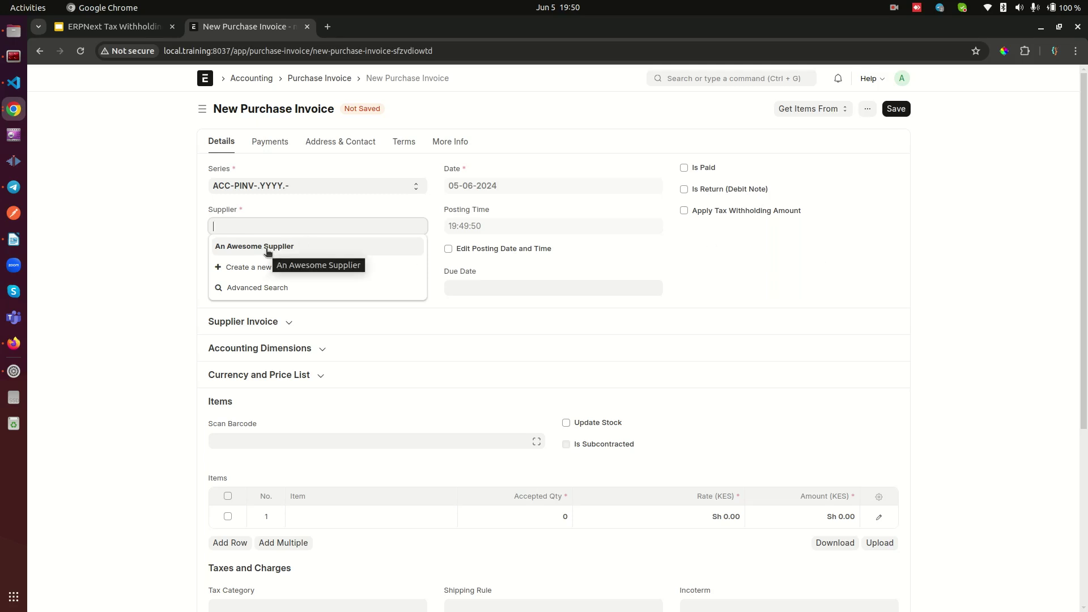
click(267, 249)
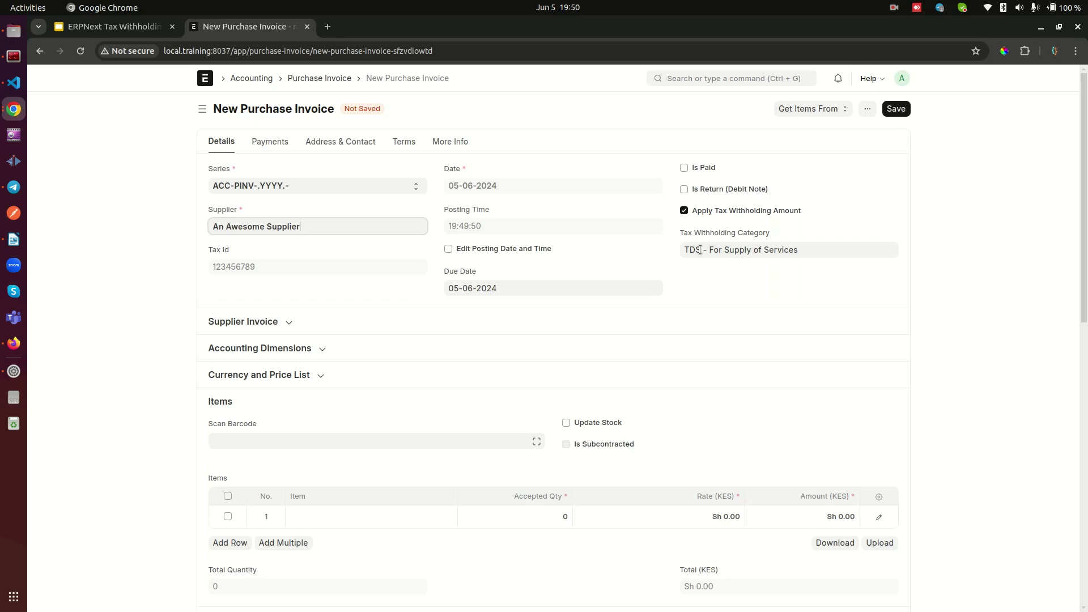
Add Sample Item One as the first item line with a rate of 10,000
scroll(699, 250, down, 5)
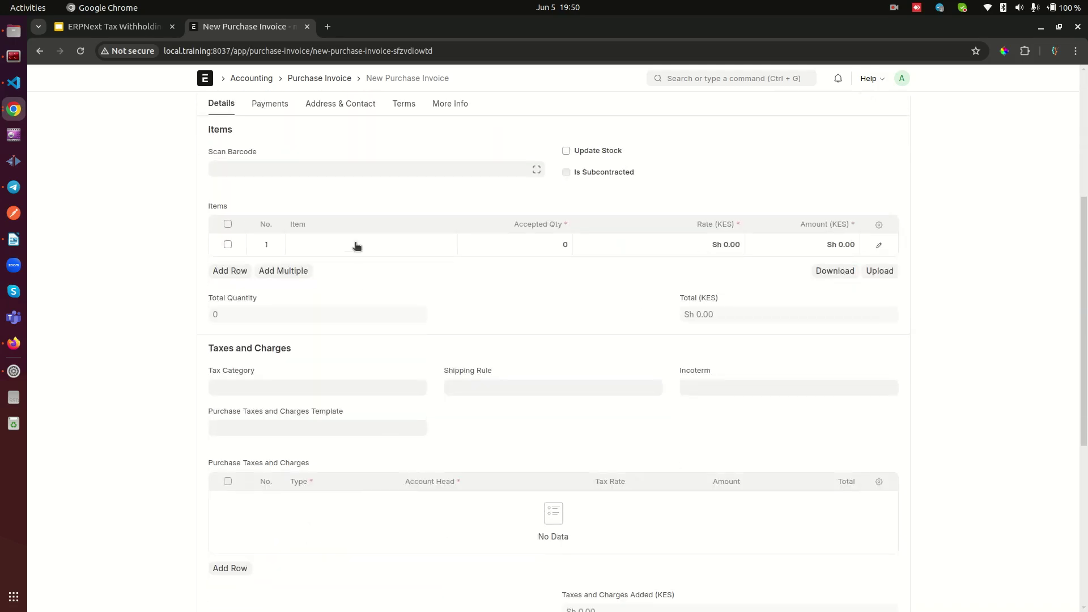
click(356, 244)
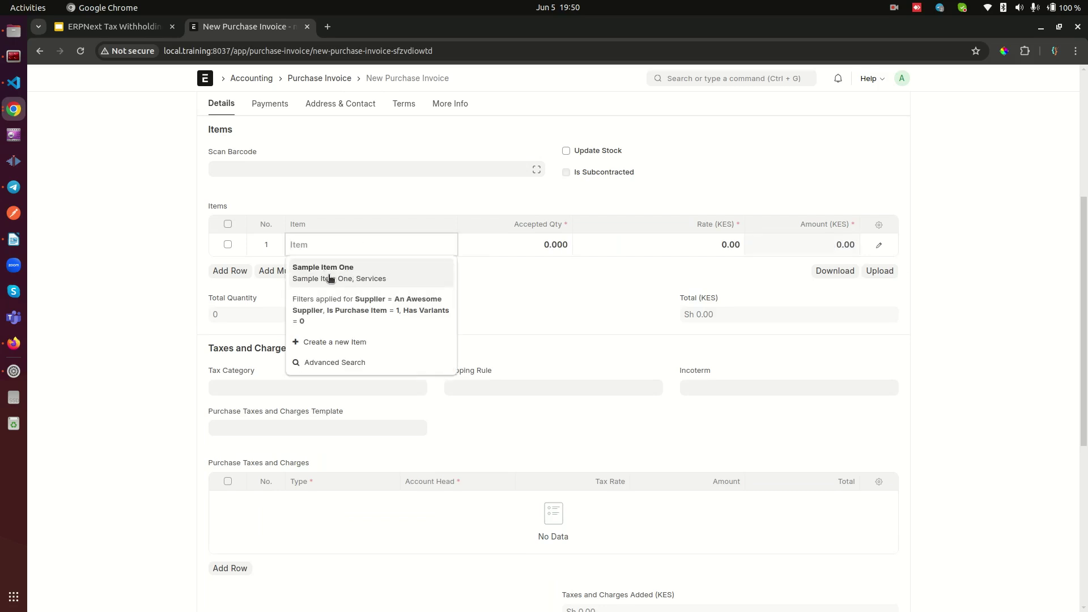
click(356, 278)
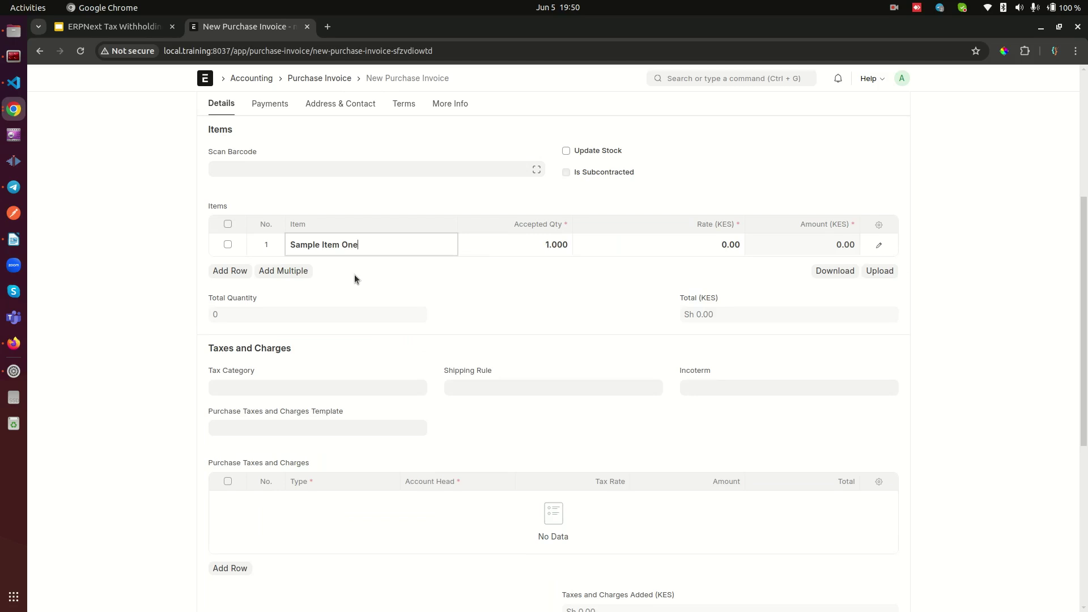
click(700, 243)
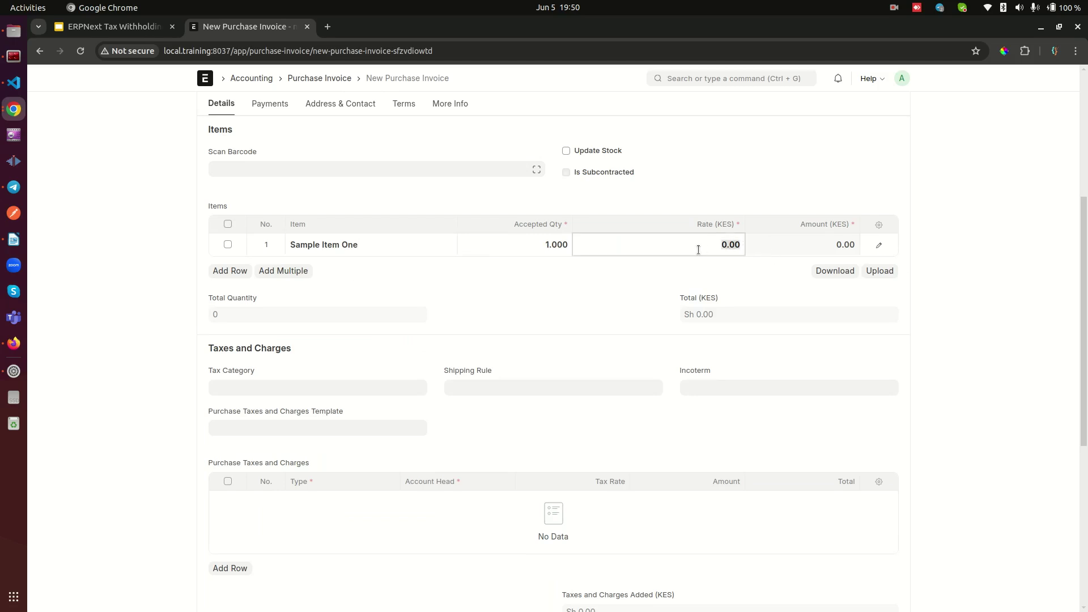
double_click(701, 240)
text(10,000)
click(682, 278)
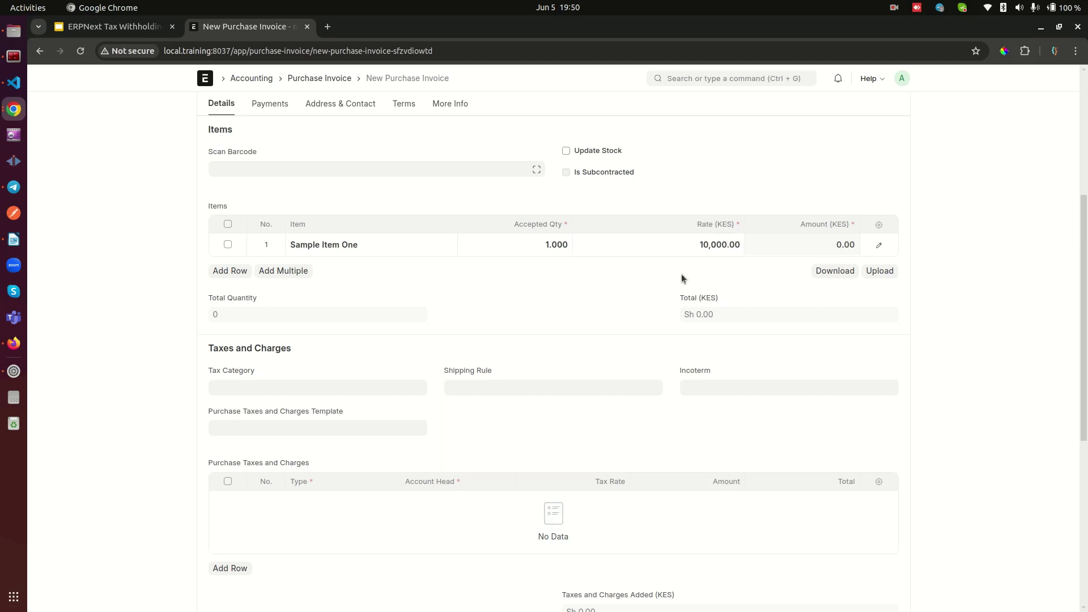
Keep the item's quantity at 1 after briefly changing it to 2
double_click(535, 249)
text(2)
click(552, 282)
double_click(545, 251)
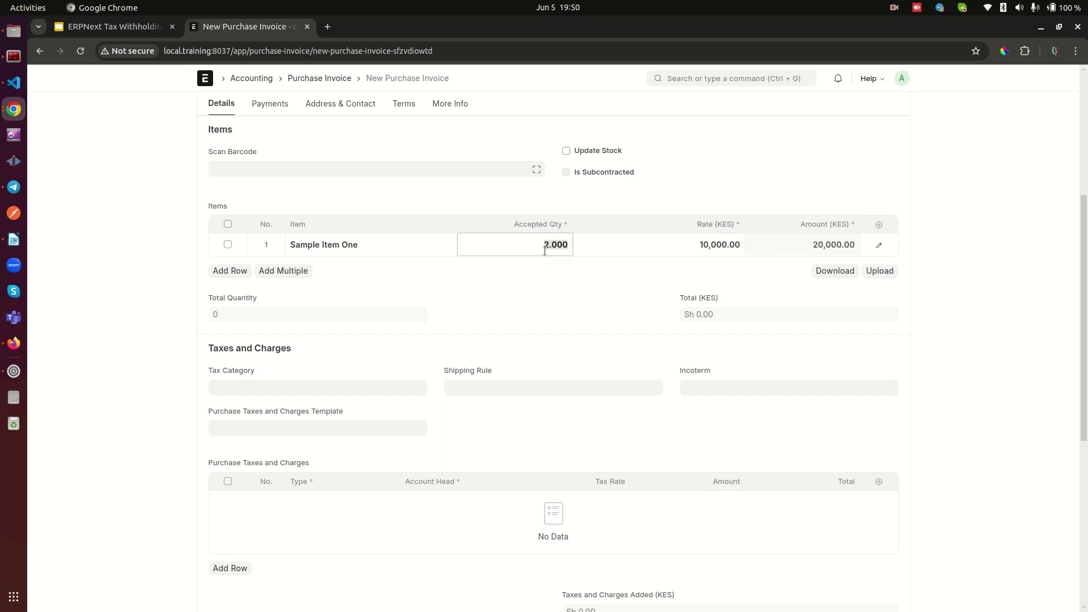
text(1)
click(552, 265)
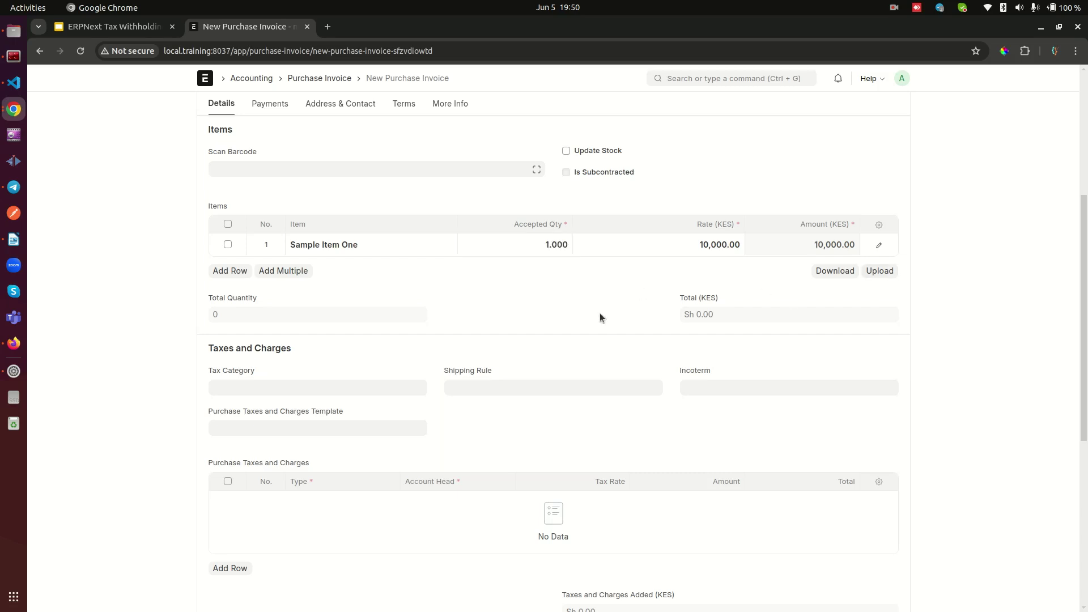
Review the still-empty Purchase Taxes and Charges table on the unsaved invoice
scroll(606, 294, down, 2)
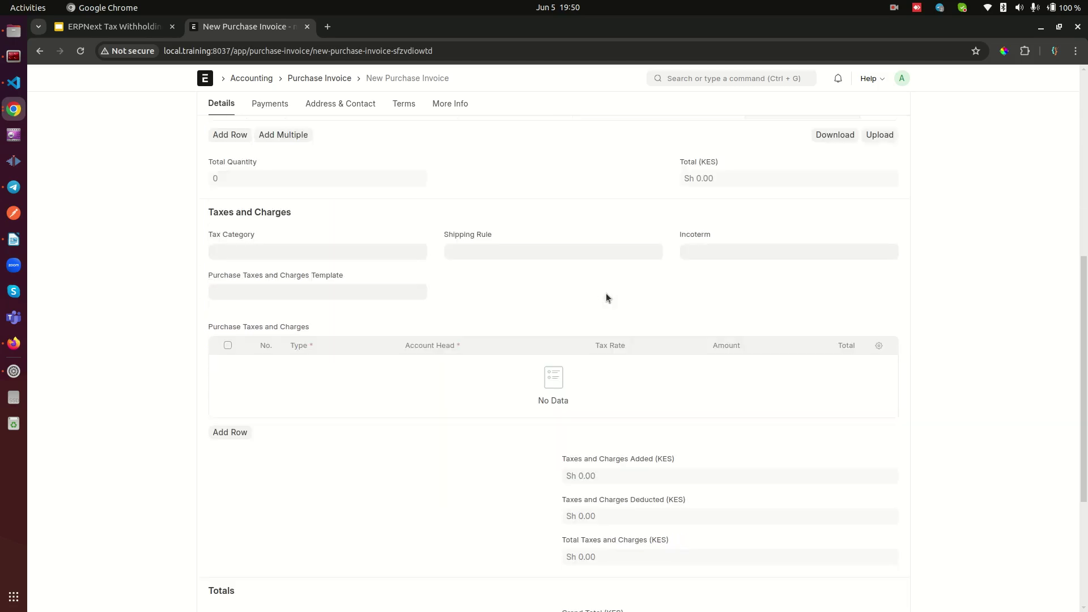
scroll(606, 293, up, 2)
scroll(437, 324, down, 2)
drag(209, 329, 310, 333)
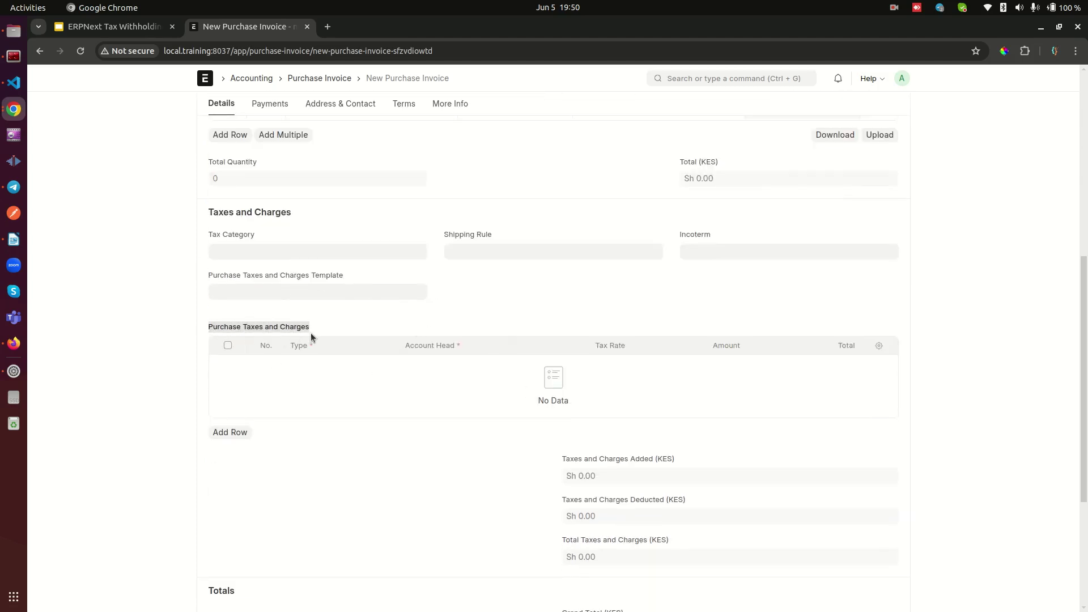
click(297, 328)
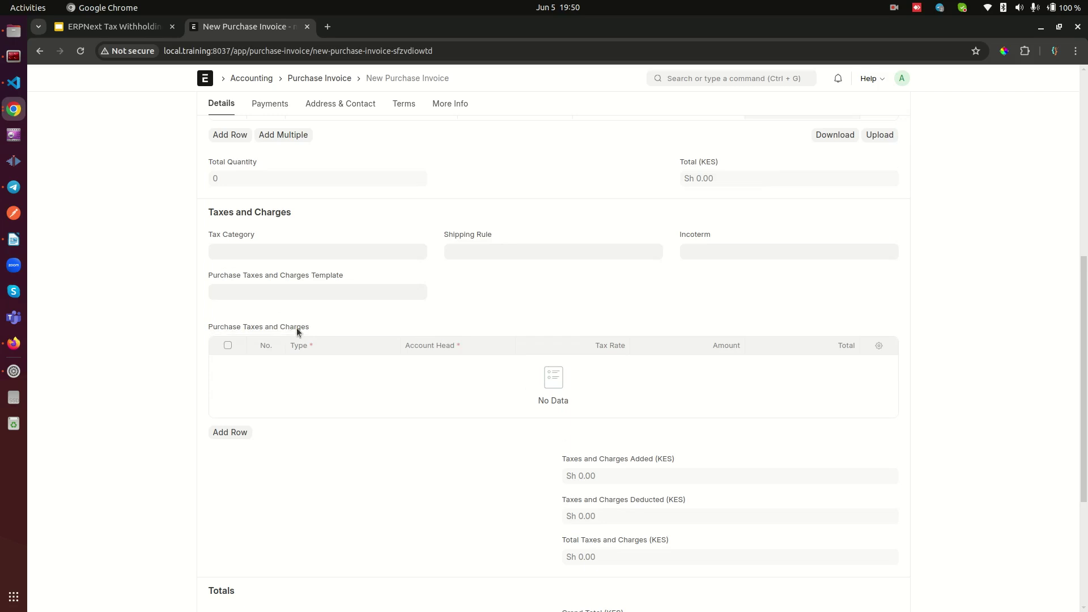
scroll(663, 290, up, 3)
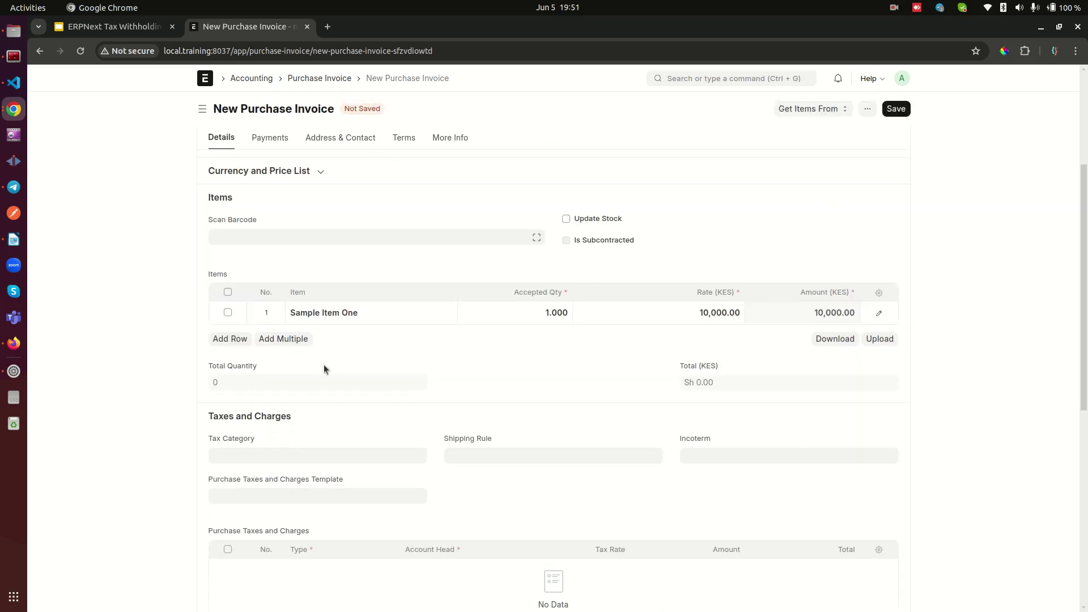
scroll(293, 498, down, 2)
scroll(294, 503, down, 1)
scroll(633, 319, up, 6)
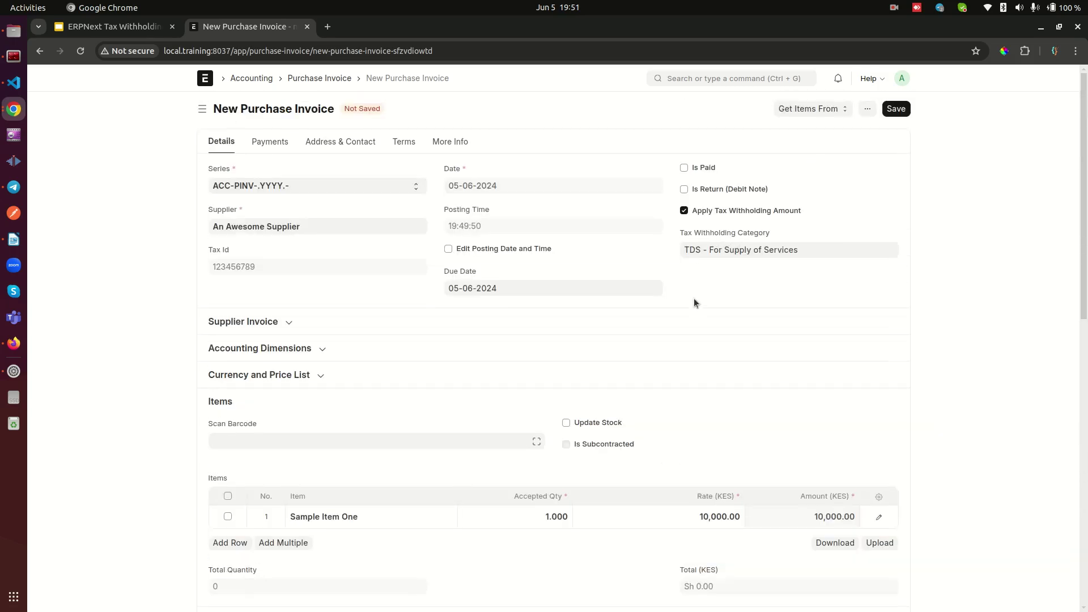
scroll(693, 298, down, 2)
scroll(488, 398, down, 4)
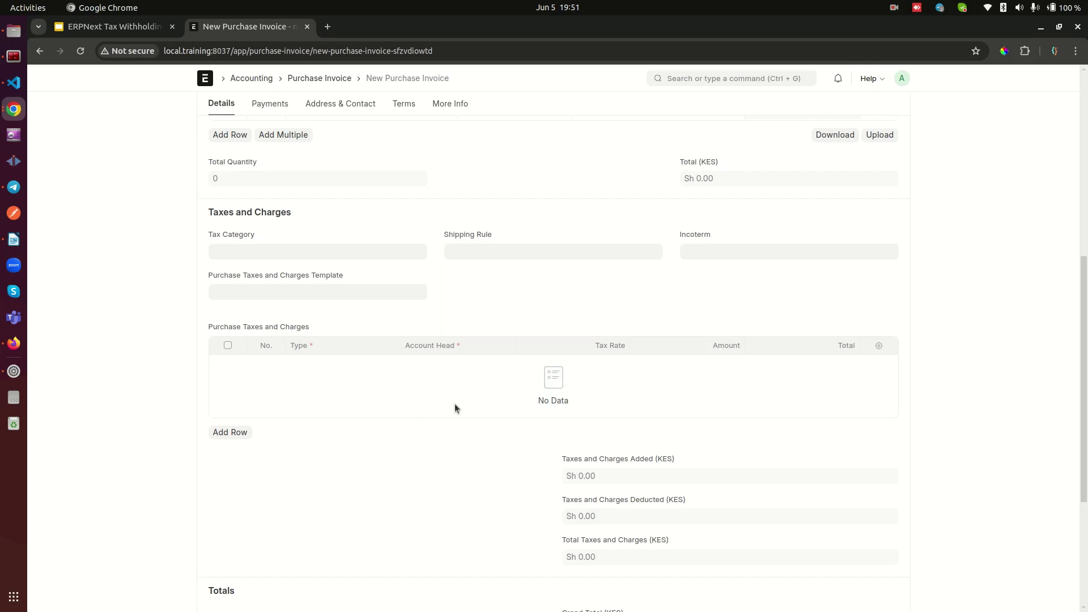
scroll(455, 403, up, 6)
Save draft ACC-PINV-2024-00004 and check its 500.00 TDS amount and 9,500.00 total
click(896, 109)
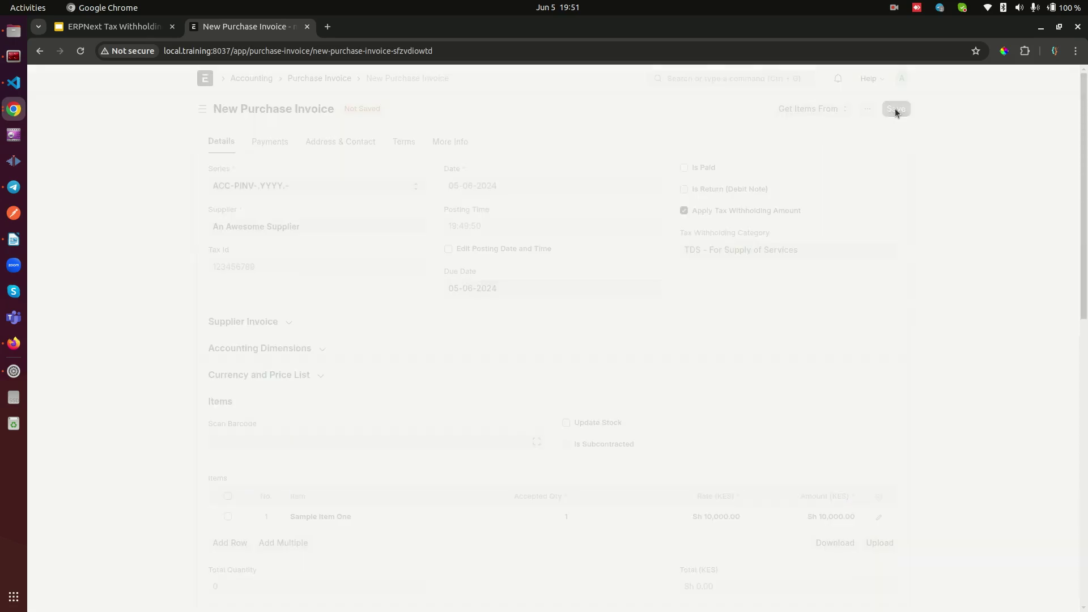
scroll(665, 280, down, 7)
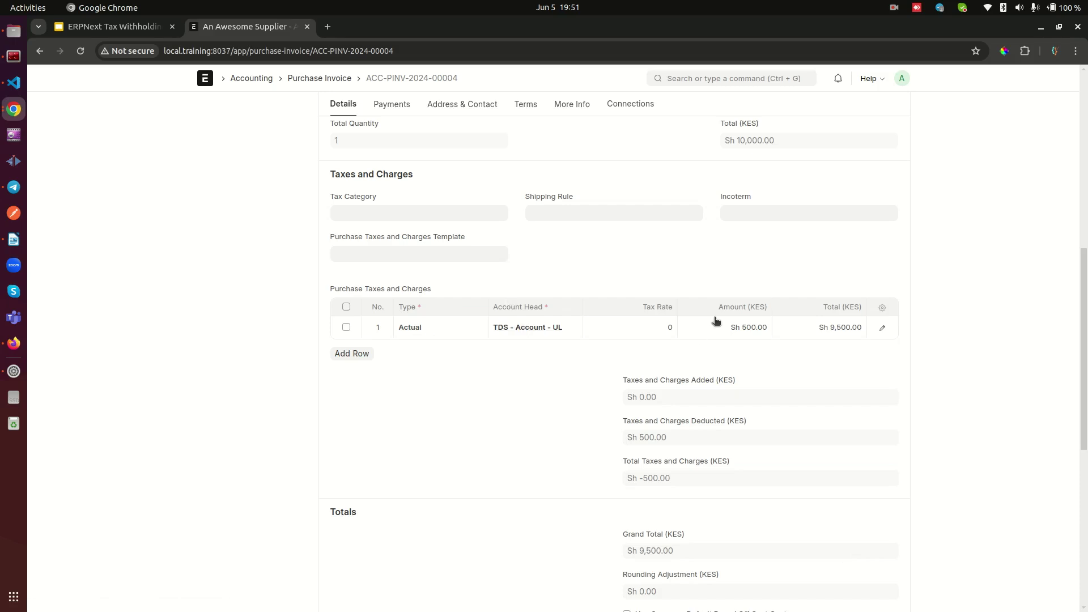
drag(719, 307, 754, 306)
click(959, 294)
drag(819, 311, 857, 308)
click(844, 334)
scroll(758, 429, down, 4)
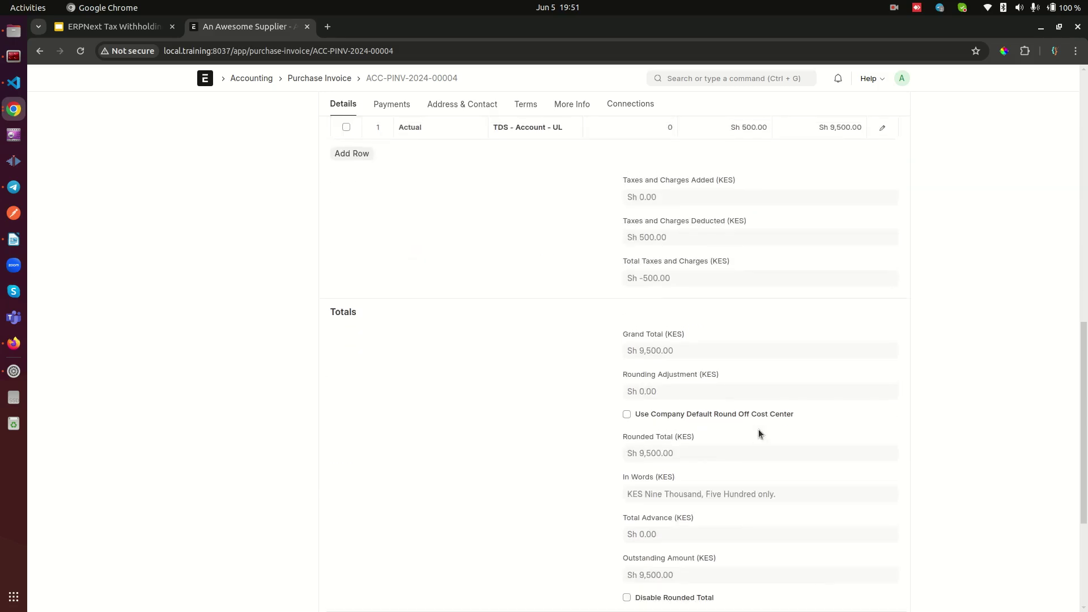
scroll(758, 429, up, 10)
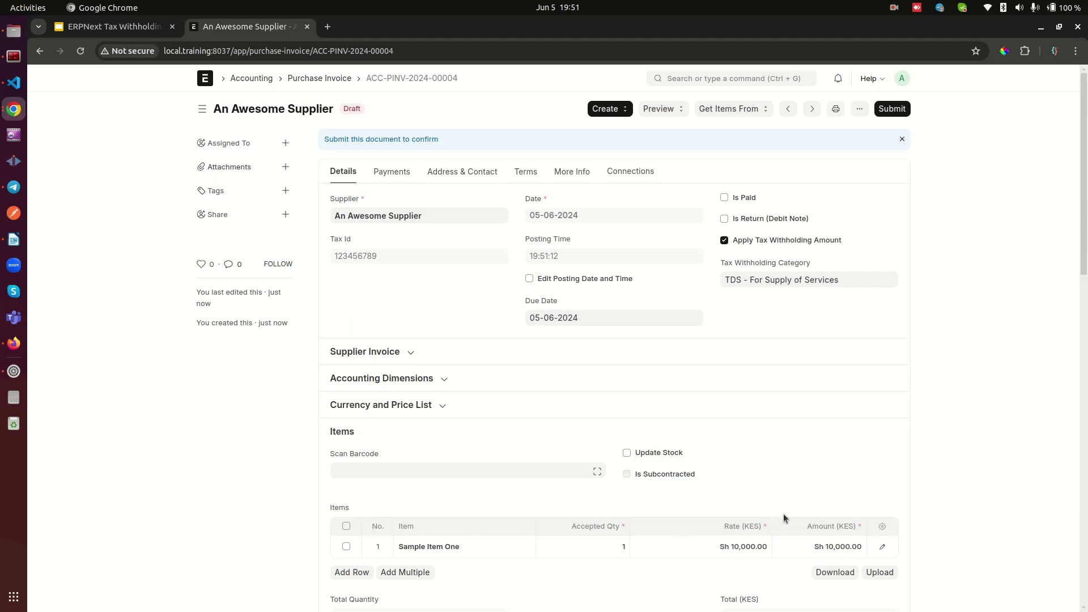
Open the Chart of Accounts in a new tab via 'chart of ac' search
right_click(209, 85)
click(216, 94)
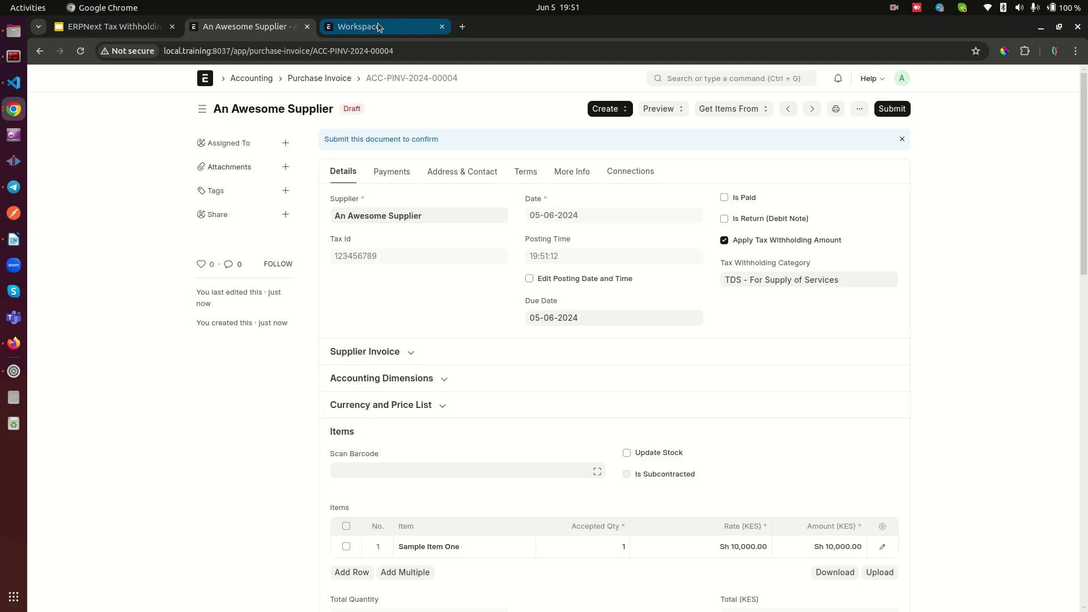
click(378, 26)
click(714, 74)
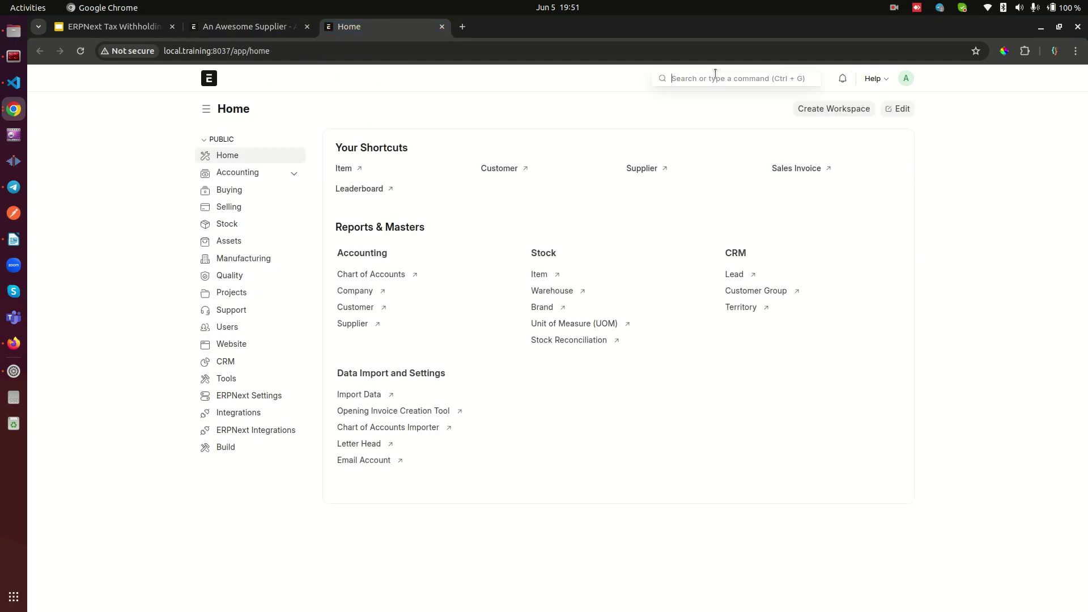
text(chart of ac)
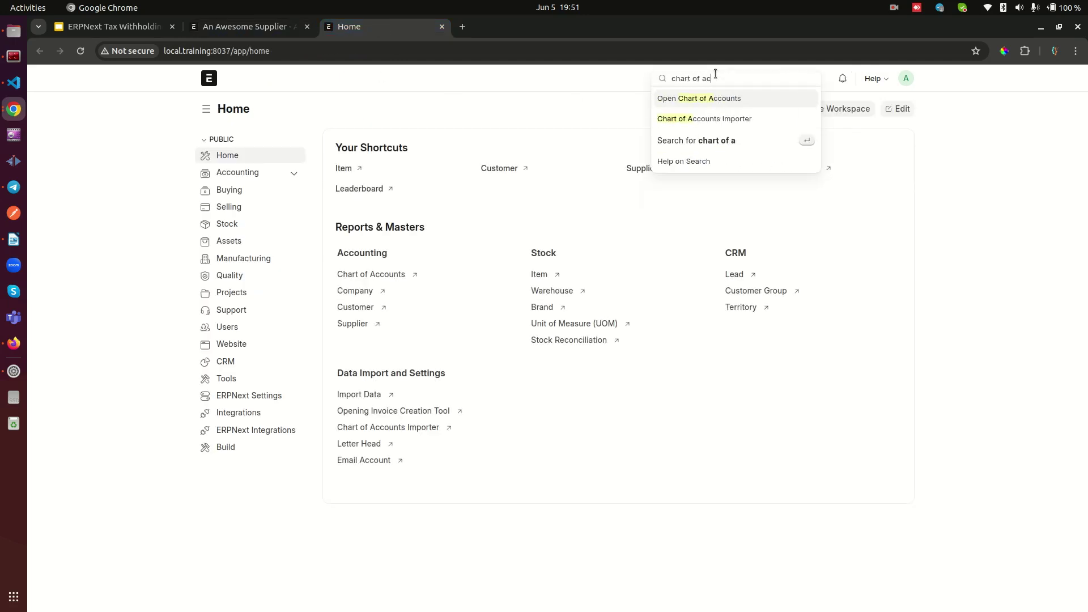
click(715, 97)
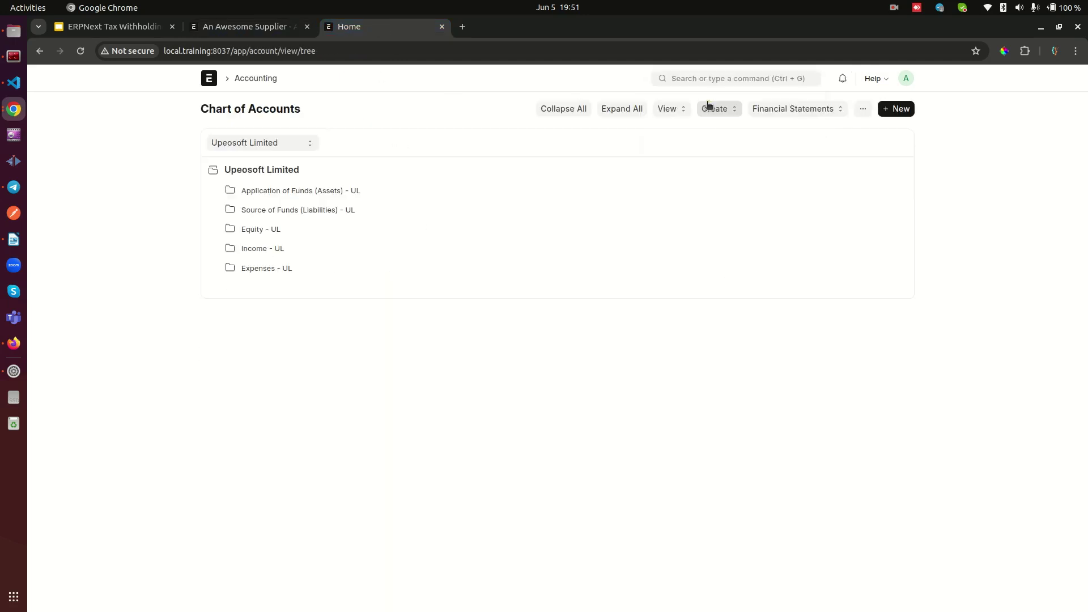
Expand Source of Funds > Current Liabilities > Duties and Taxes and select TDS - Account - UL
click(253, 211)
click(286, 229)
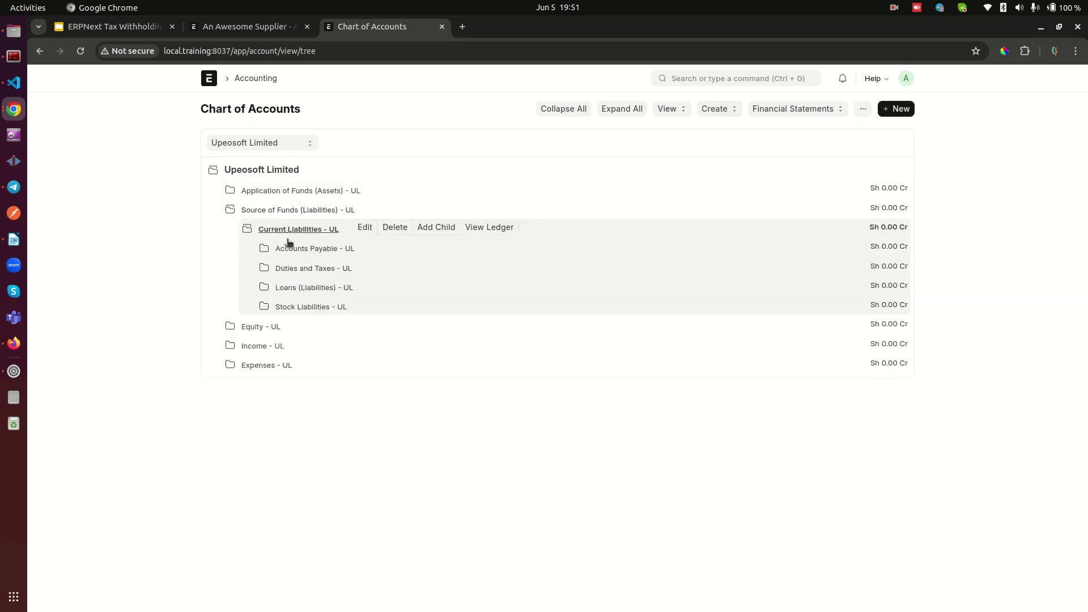
click(292, 269)
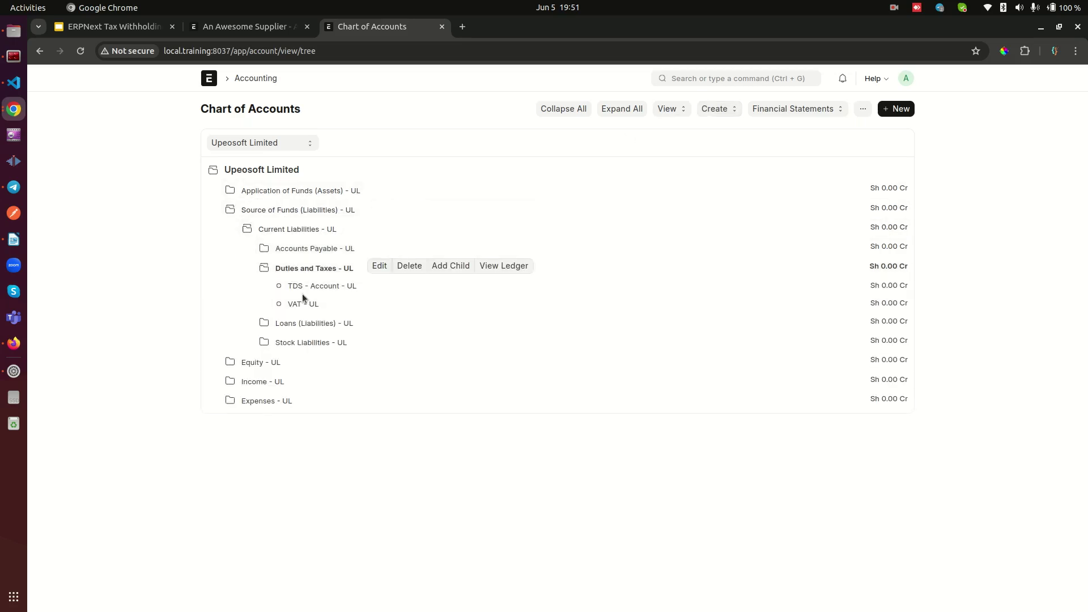
click(315, 287)
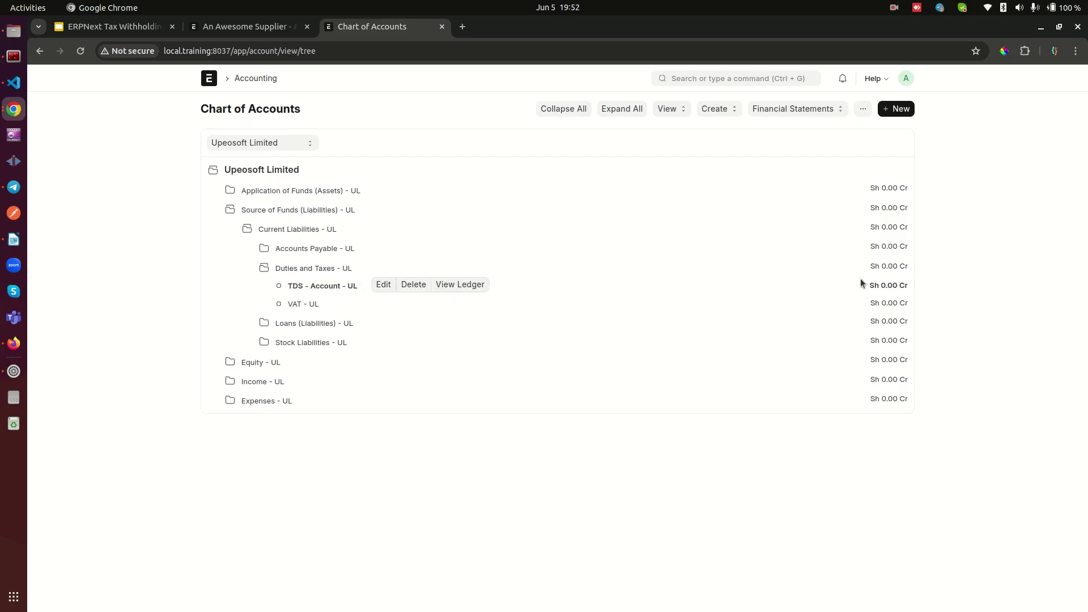
double_click(880, 286)
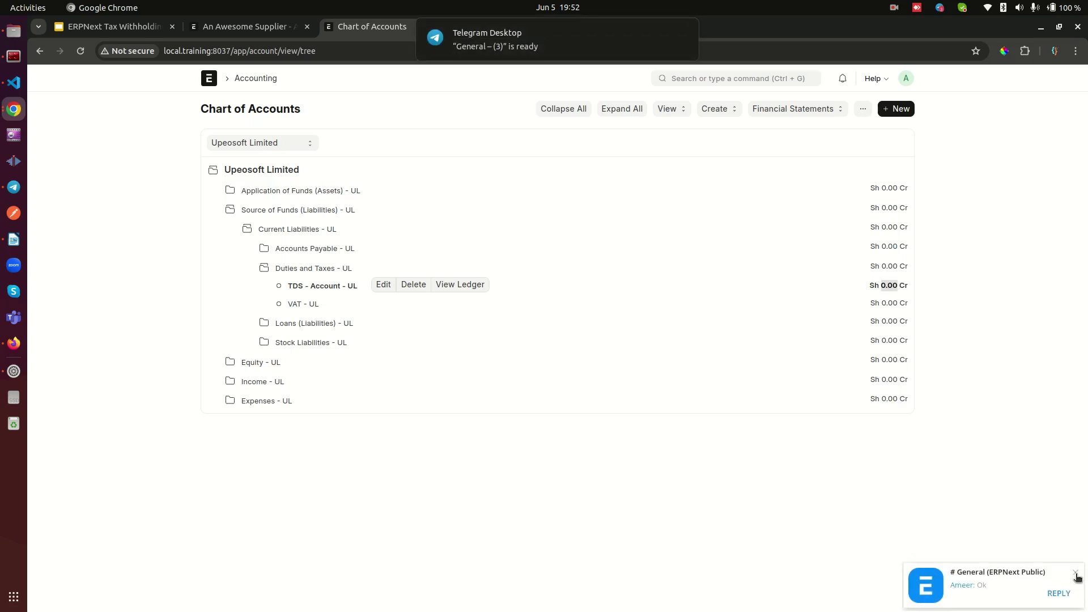
Dismiss the chat notification and quit Telegram
click(1077, 577)
click(939, 8)
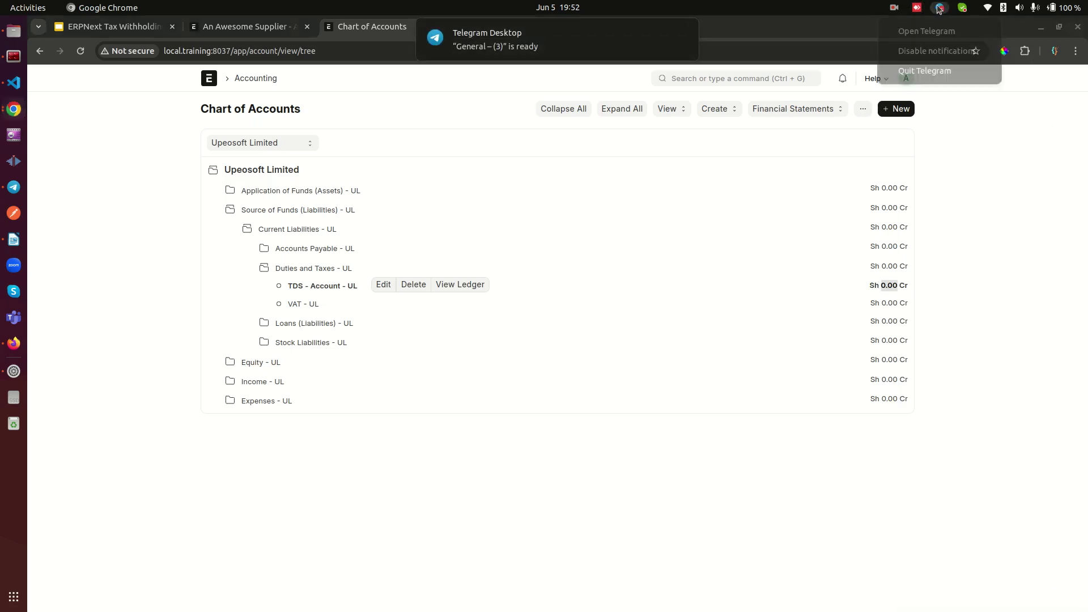
click(924, 72)
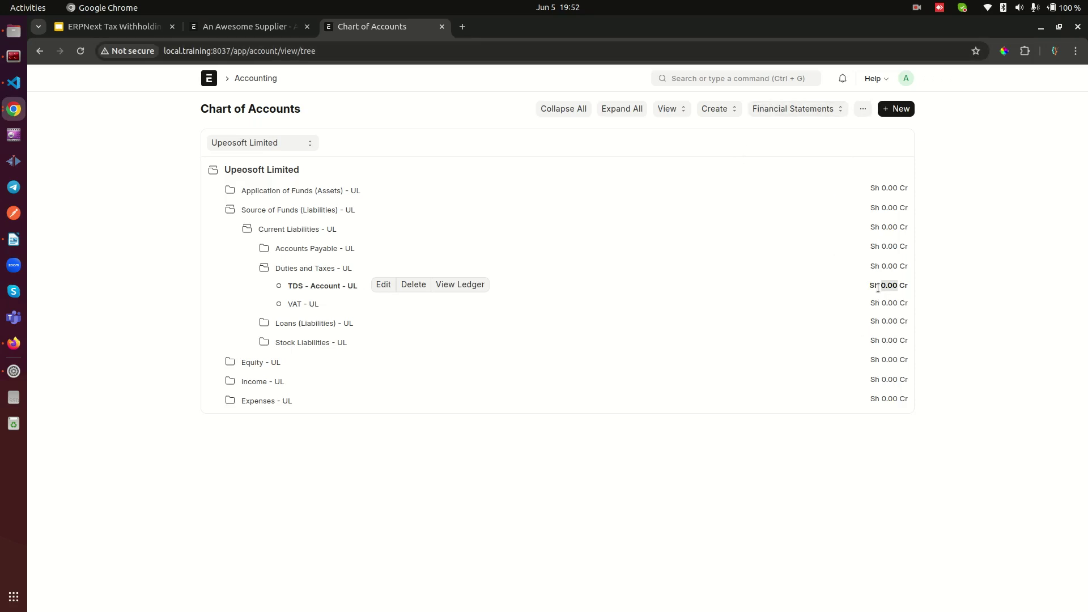
Highlight the TDS account's Sh 0.00 Cr balance
click(910, 288)
drag(867, 288, 913, 281)
click(888, 287)
double_click(887, 286)
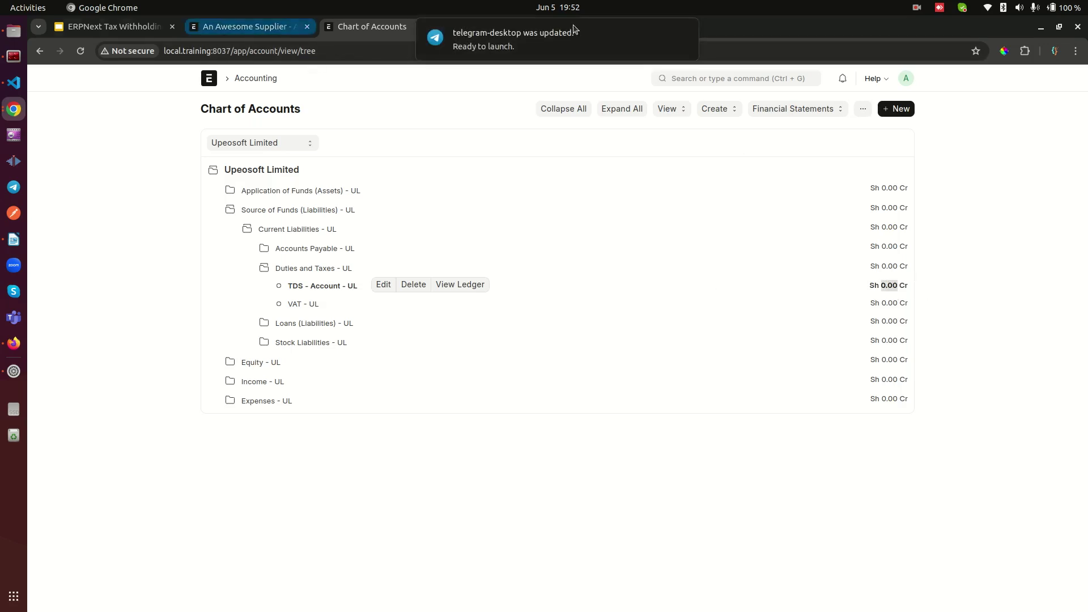
Submit invoice ACC-PINV-2024-00004, then return to the Chart of Accounts' extra options
click(686, 32)
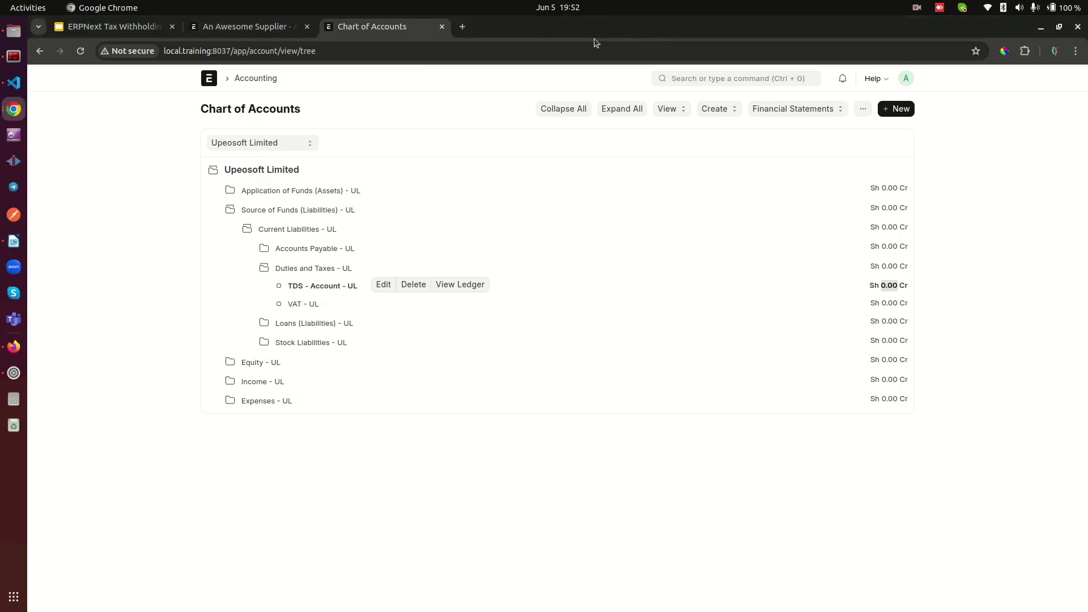
click(250, 29)
click(892, 109)
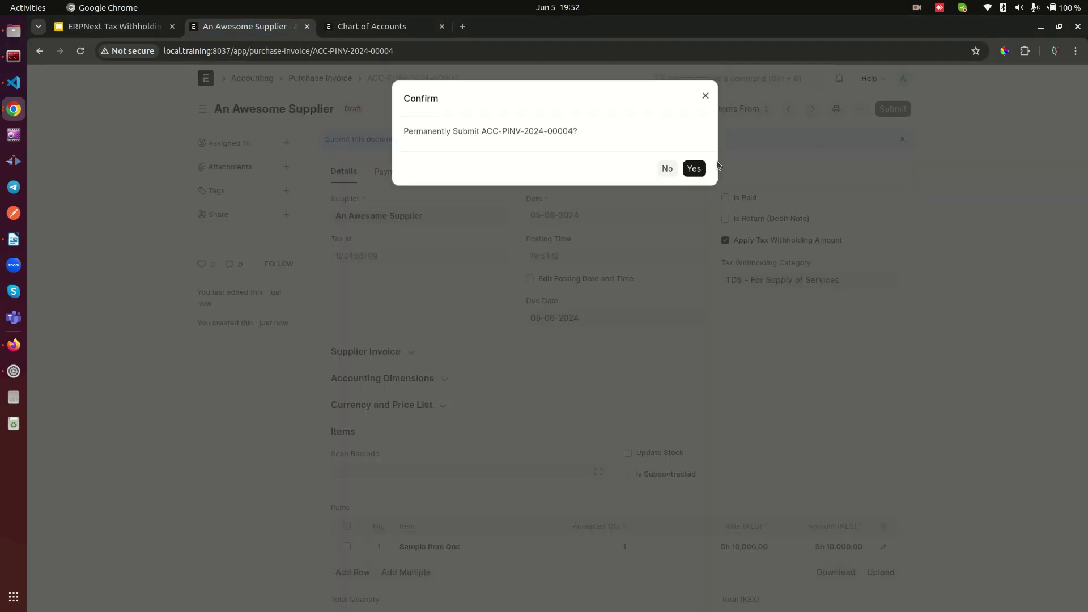
click(702, 169)
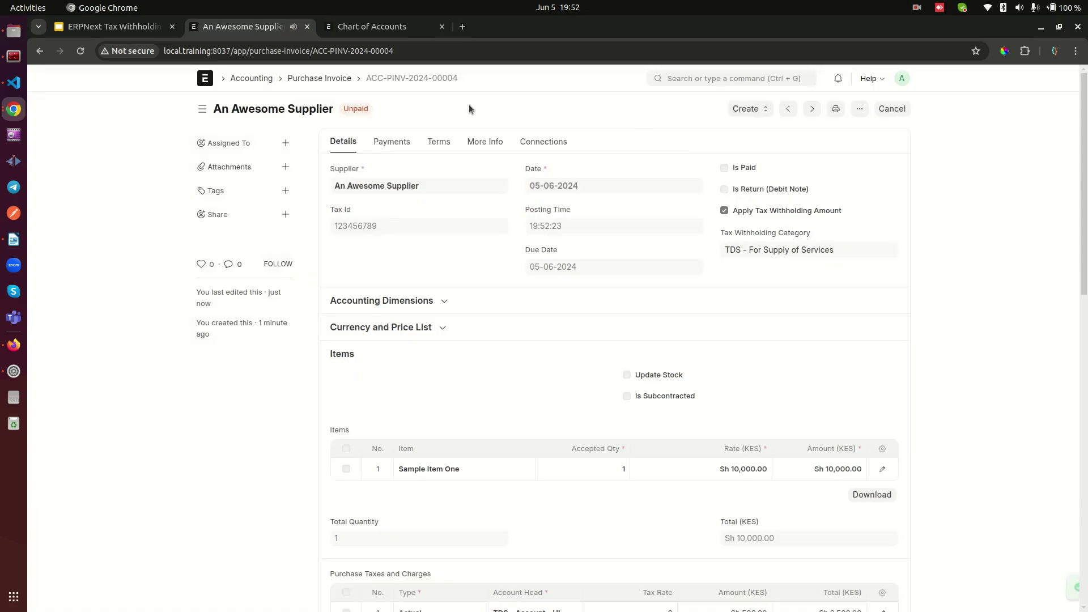
click(391, 31)
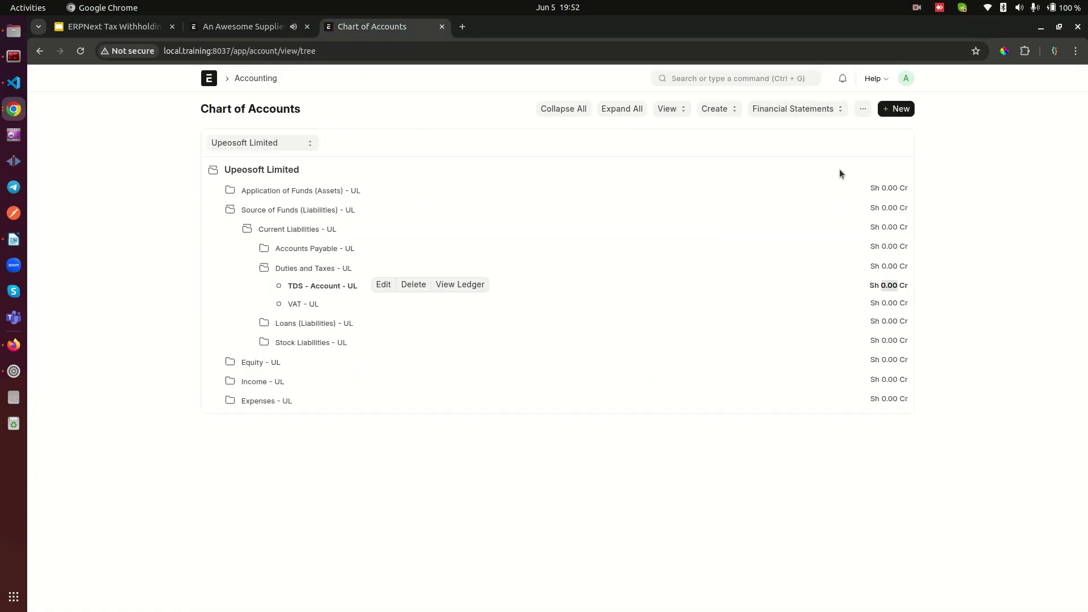
click(862, 109)
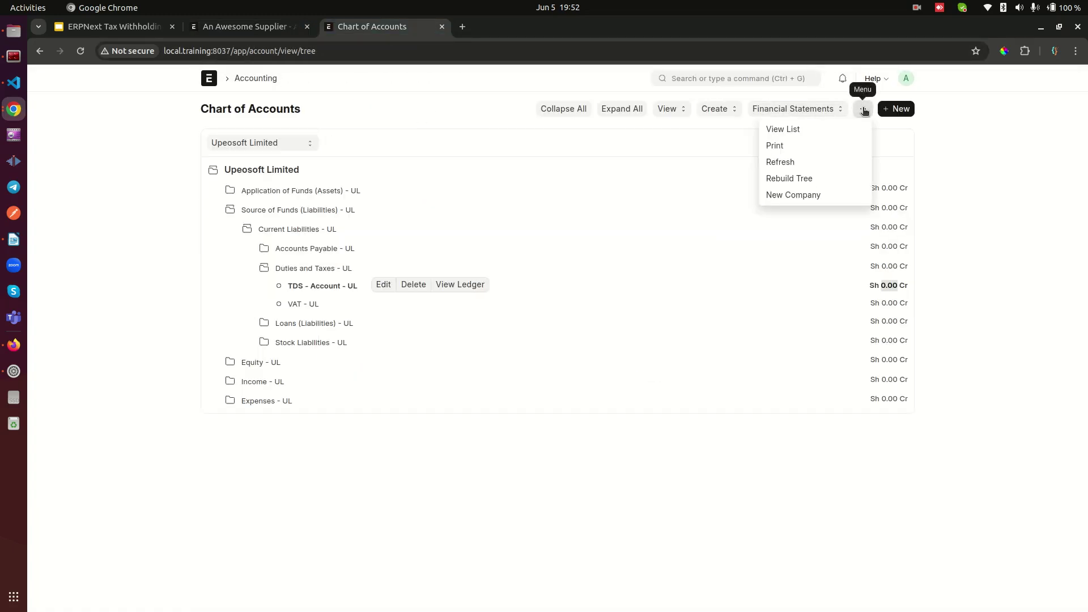
Refresh the chart and expand down to TDS - Account - UL, now Sh 500.00 Cr
click(804, 162)
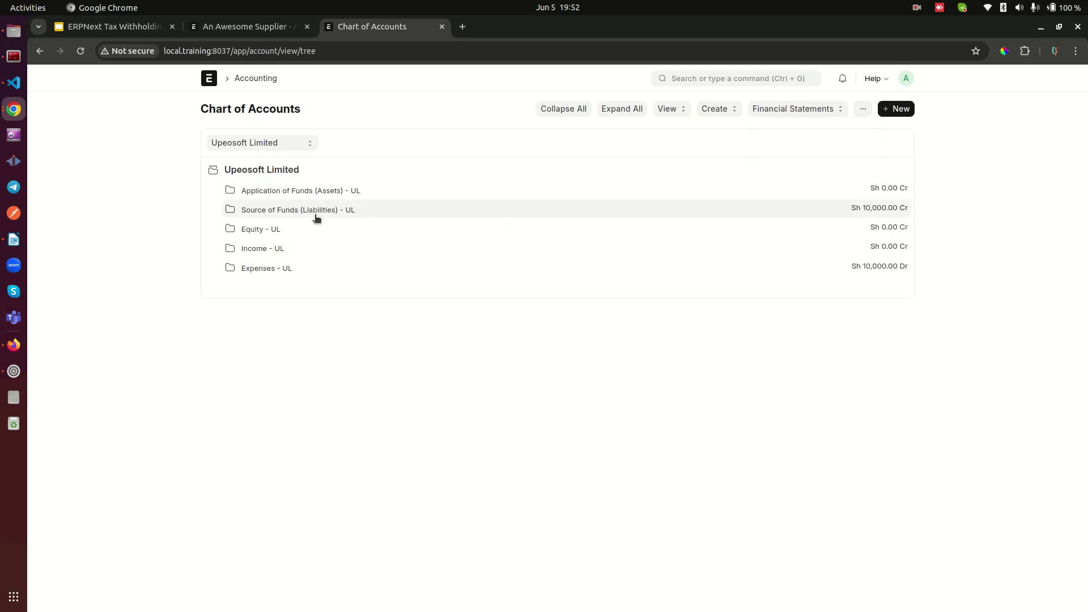
click(268, 210)
click(301, 229)
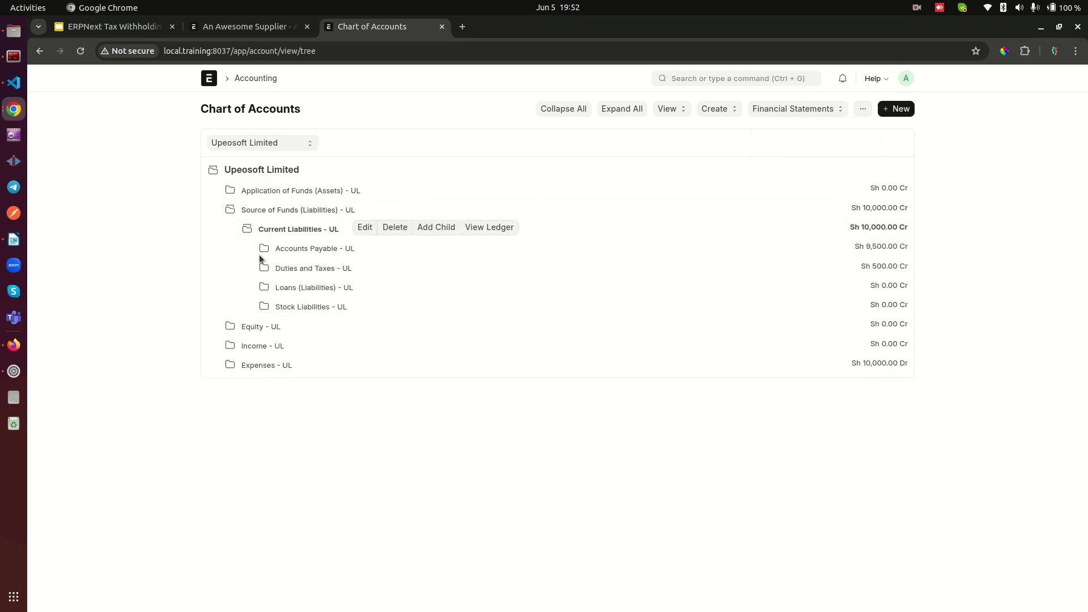
click(297, 270)
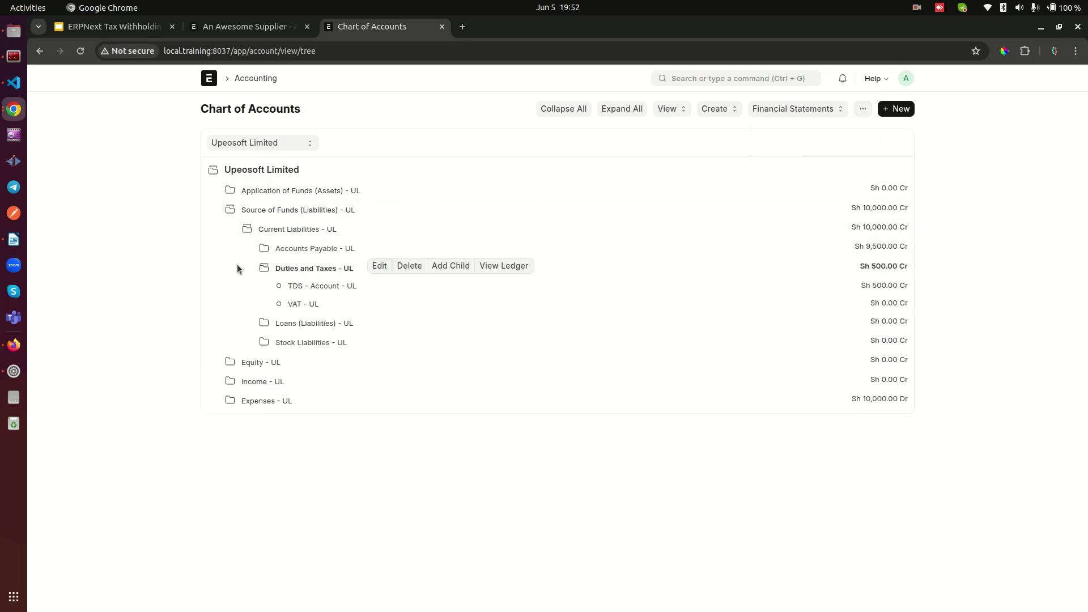
click(311, 287)
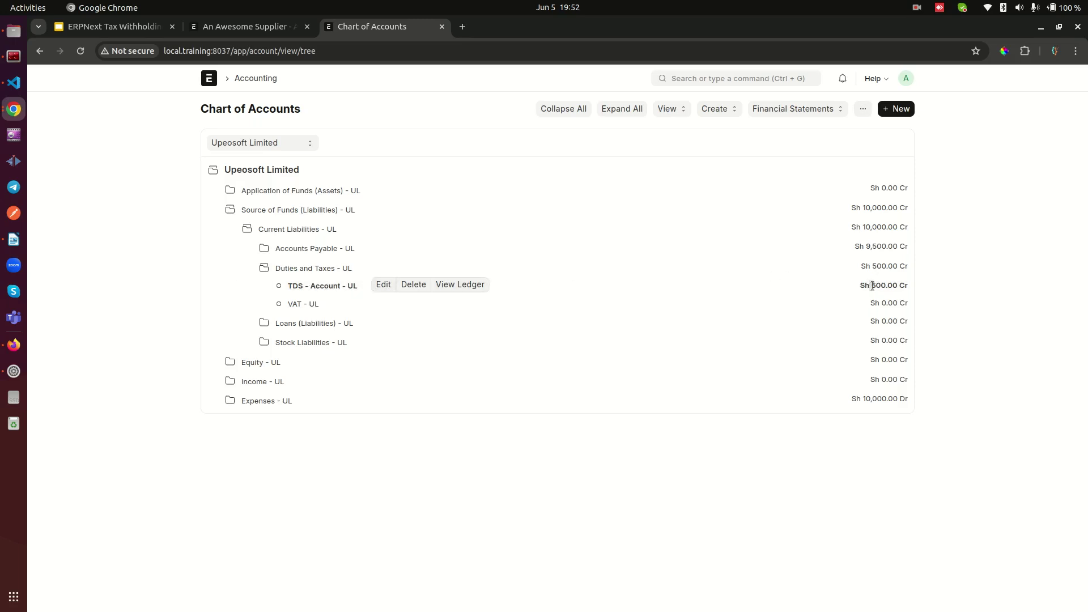
drag(871, 285, 898, 285)
Review submitted invoice ACC-PINV-2024-00004's 500.00 TDS deduction and 9,500.00 grand total
click(234, 26)
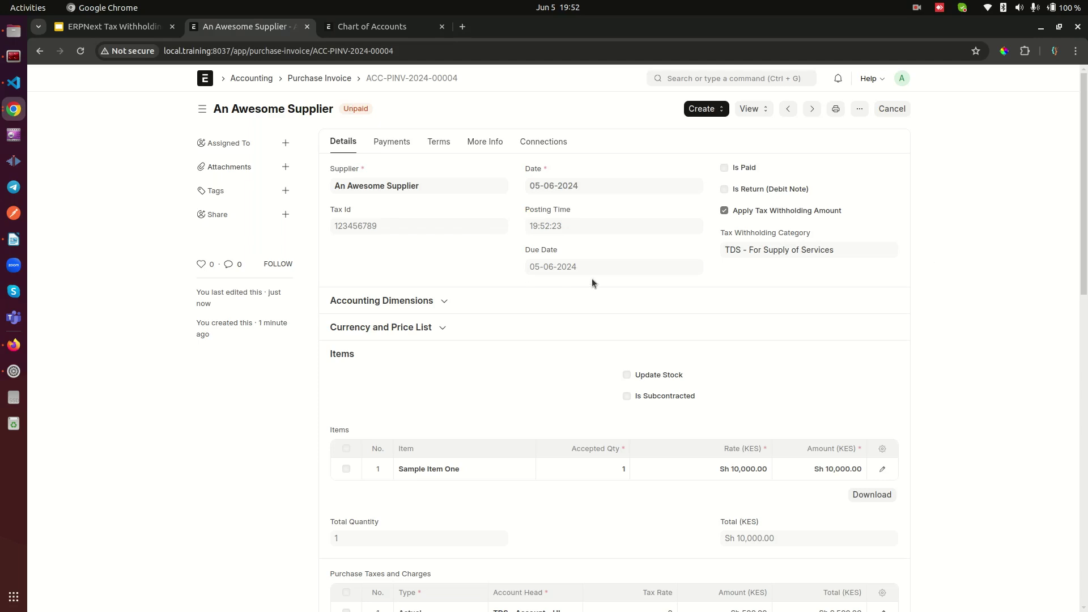
scroll(593, 277, down, 8)
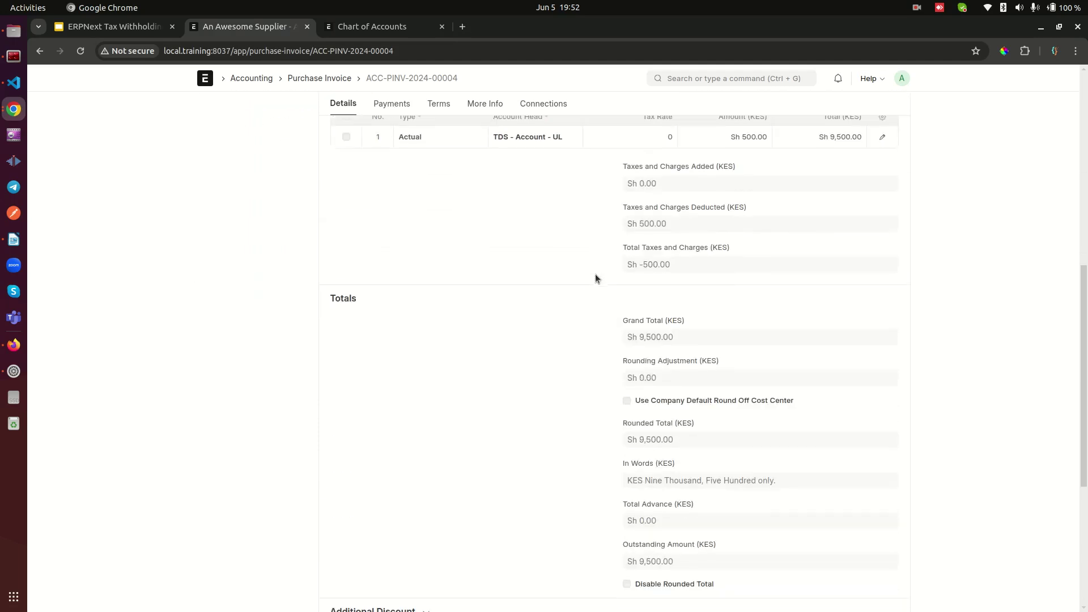
drag(623, 325, 696, 331)
scroll(723, 319, up, 5)
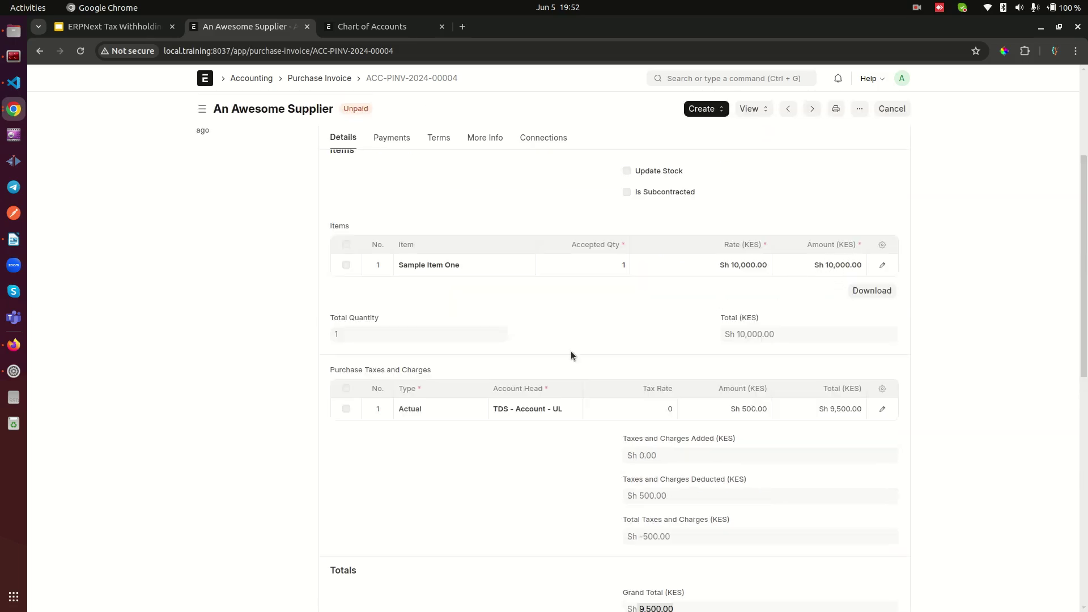
scroll(563, 355, up, 2)
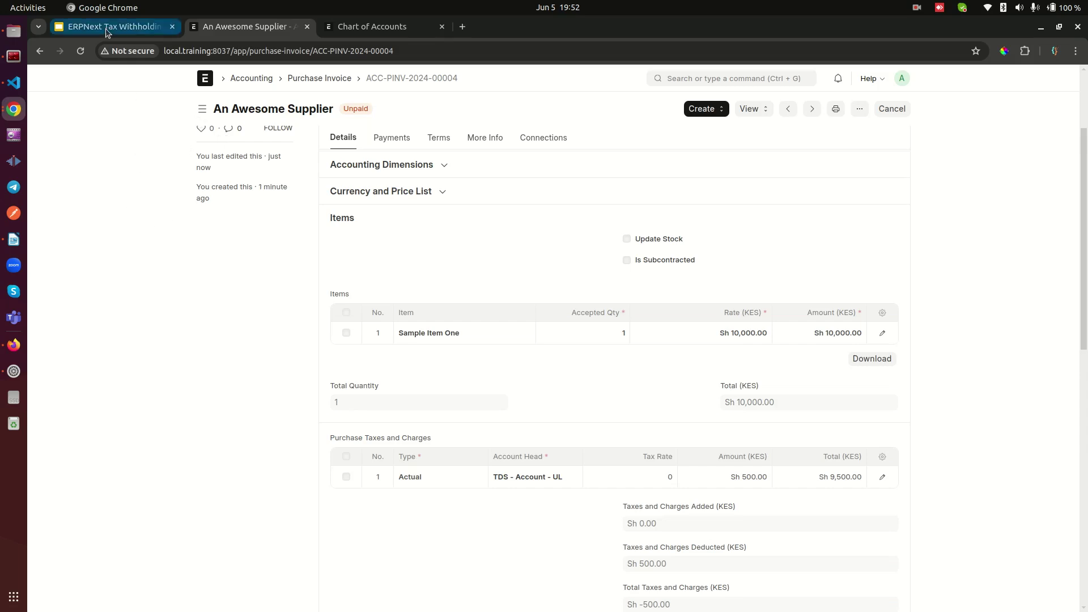
mouse_move(105, 29)
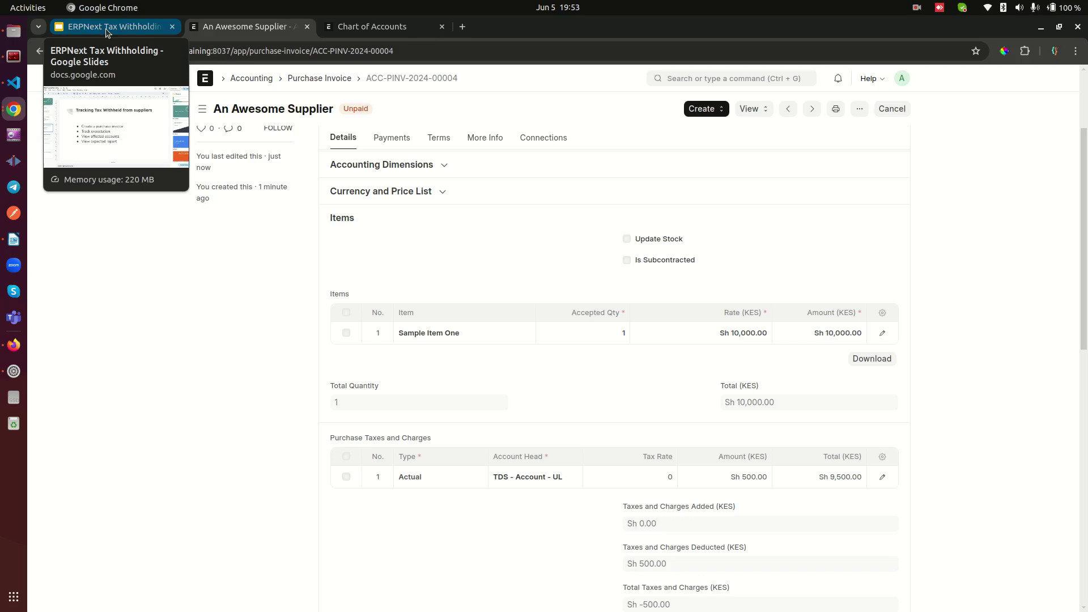
Go over the Tax Withholding slides on tracking and paying withheld tax
click(107, 30)
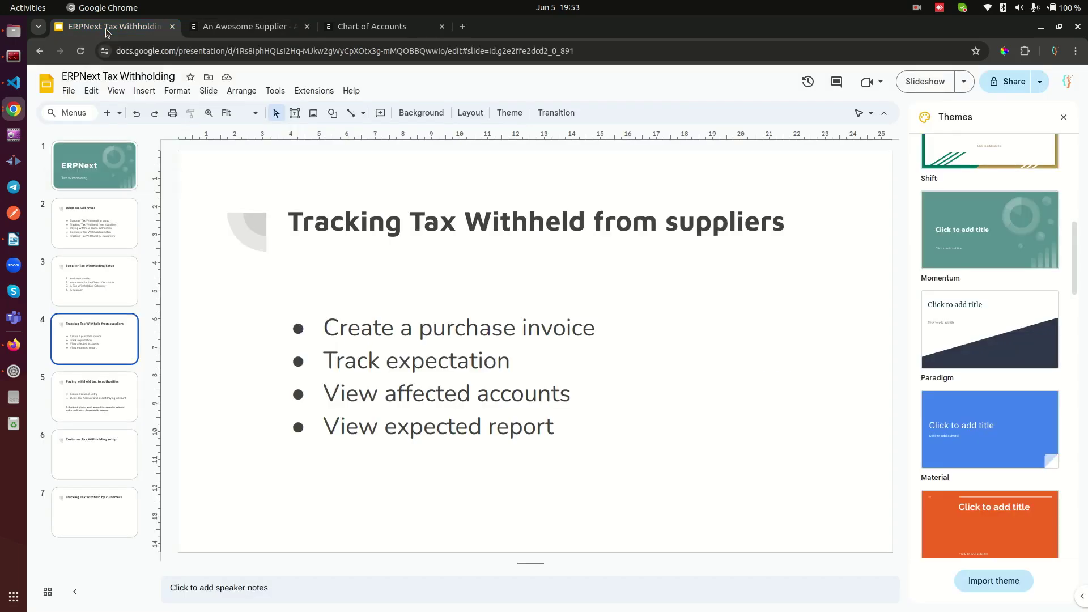
key(Down)
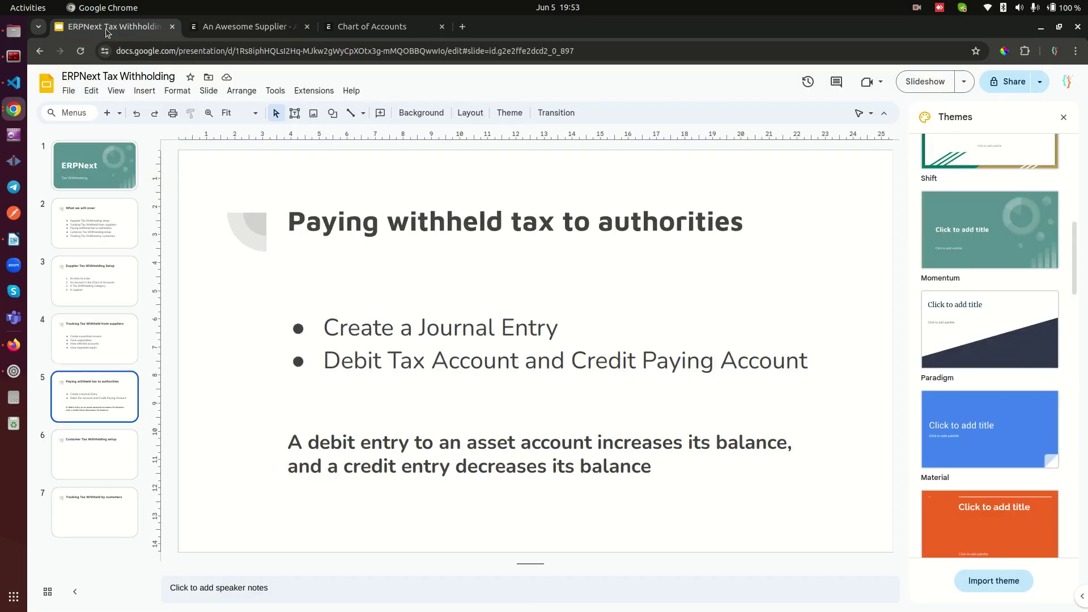
key(Up)
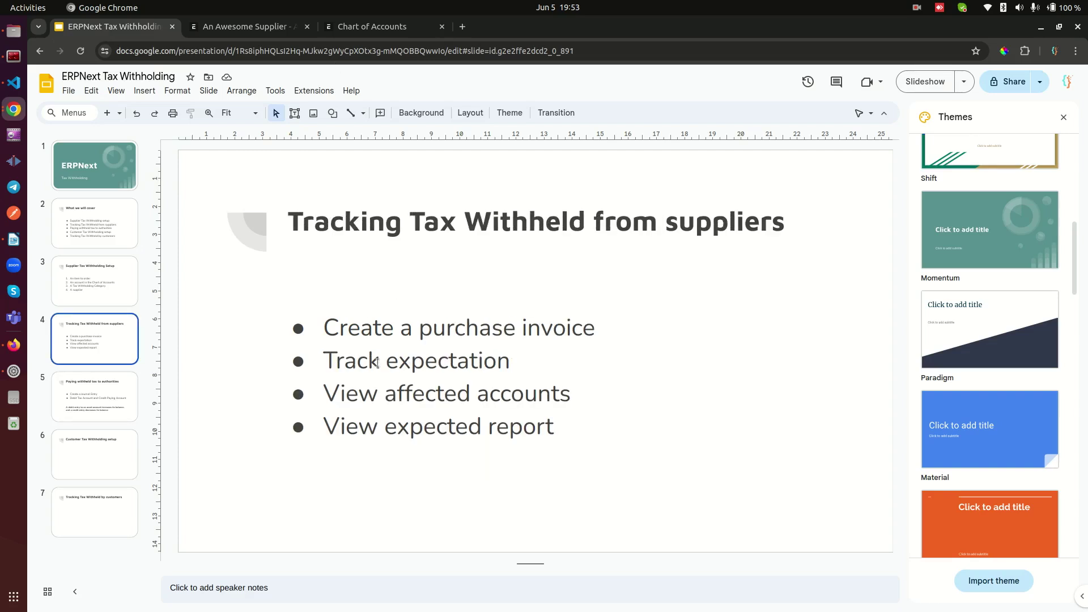
click(249, 27)
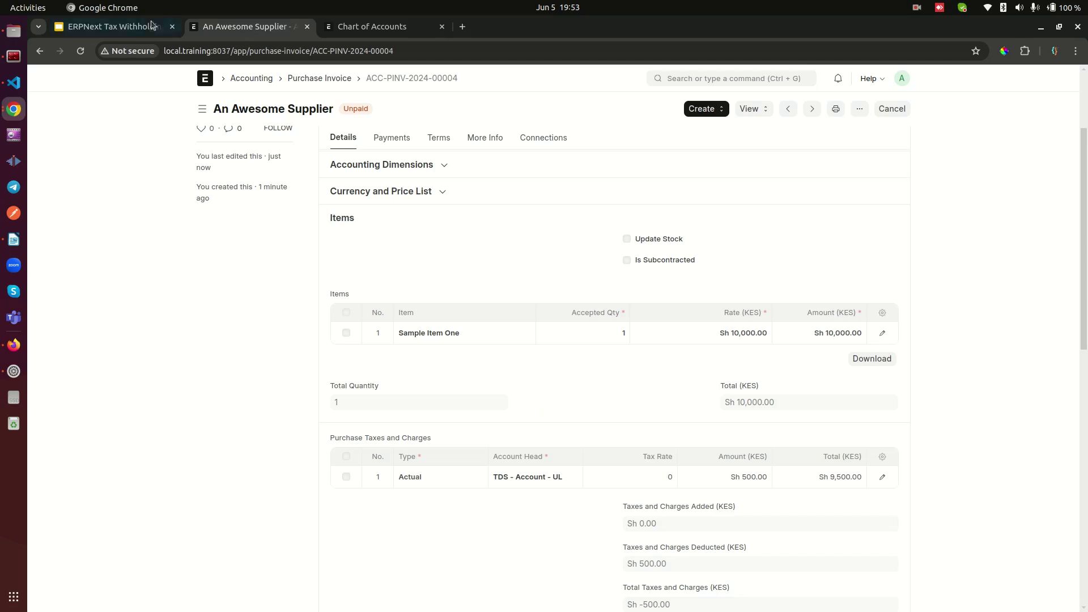
click(128, 25)
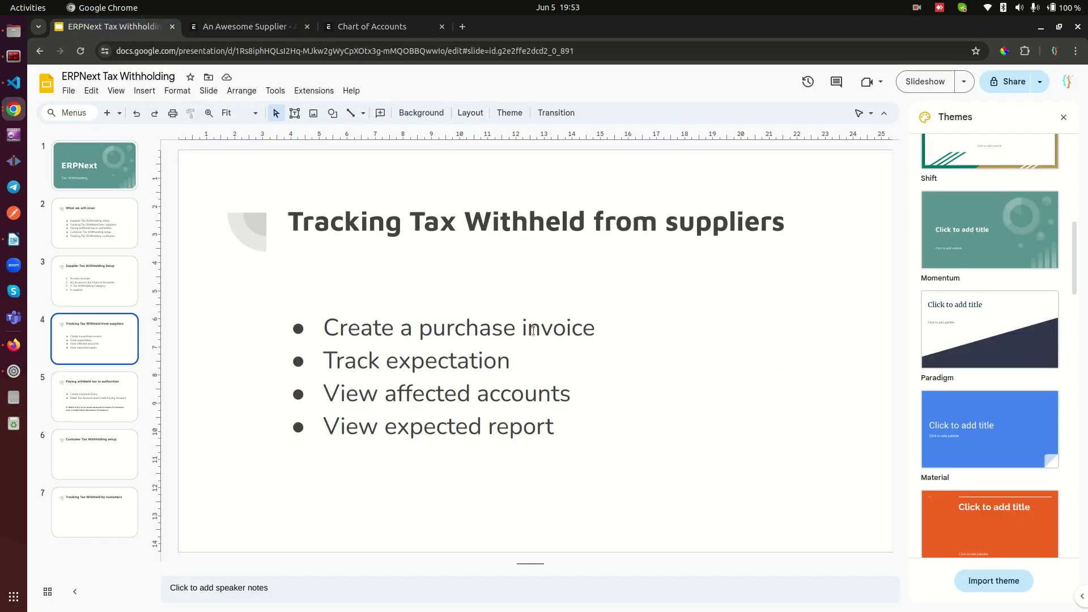
drag(511, 364, 322, 361)
Check the invoice's Sh 9,500.00 grand total, then return to the Chart of Accounts
click(260, 28)
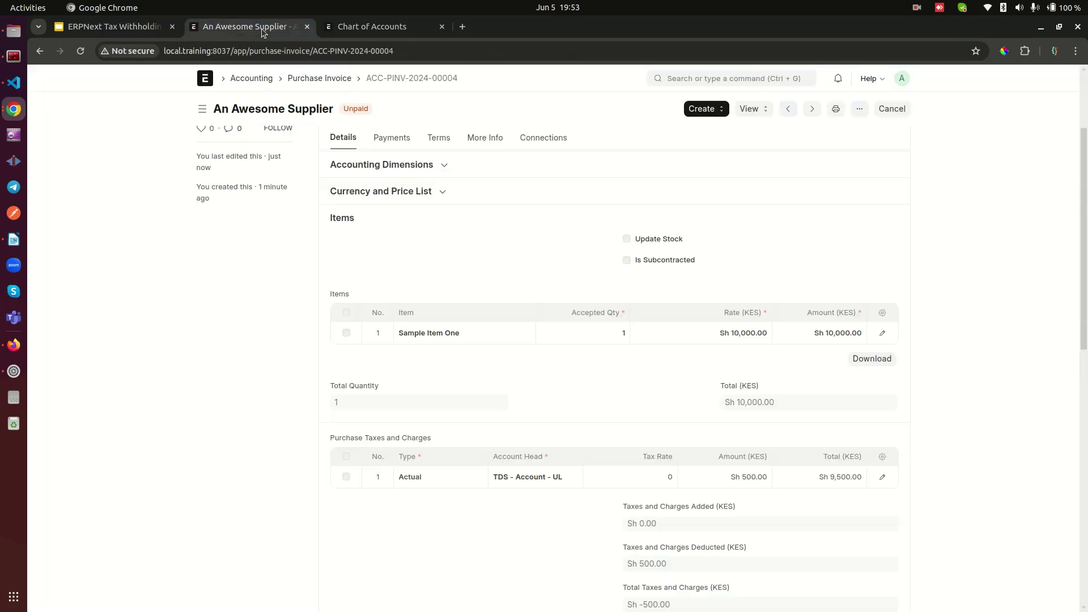
scroll(813, 380, down, 4)
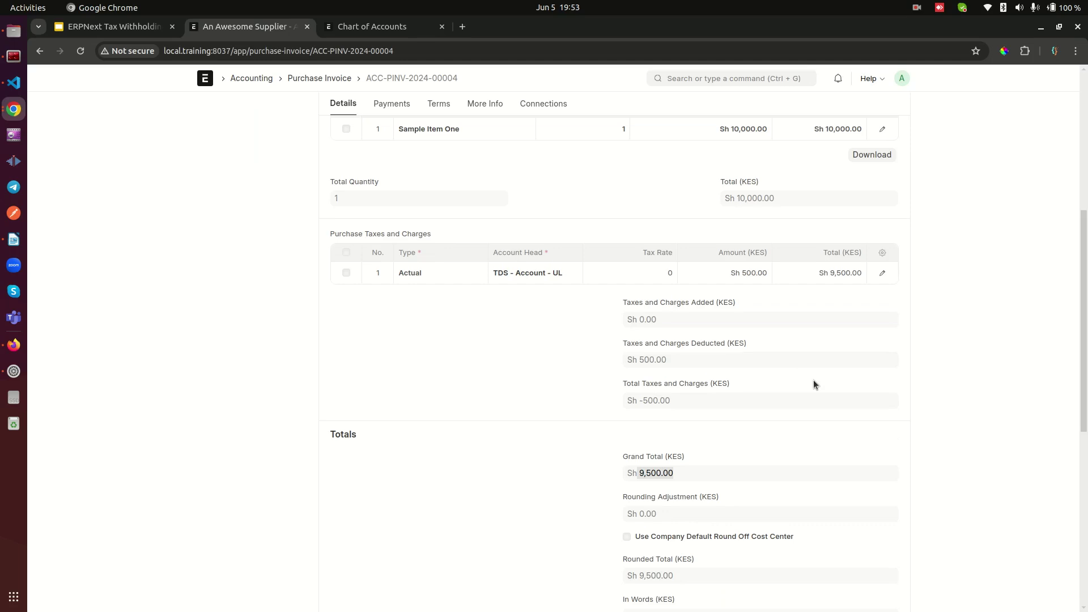
scroll(813, 380, down, 1)
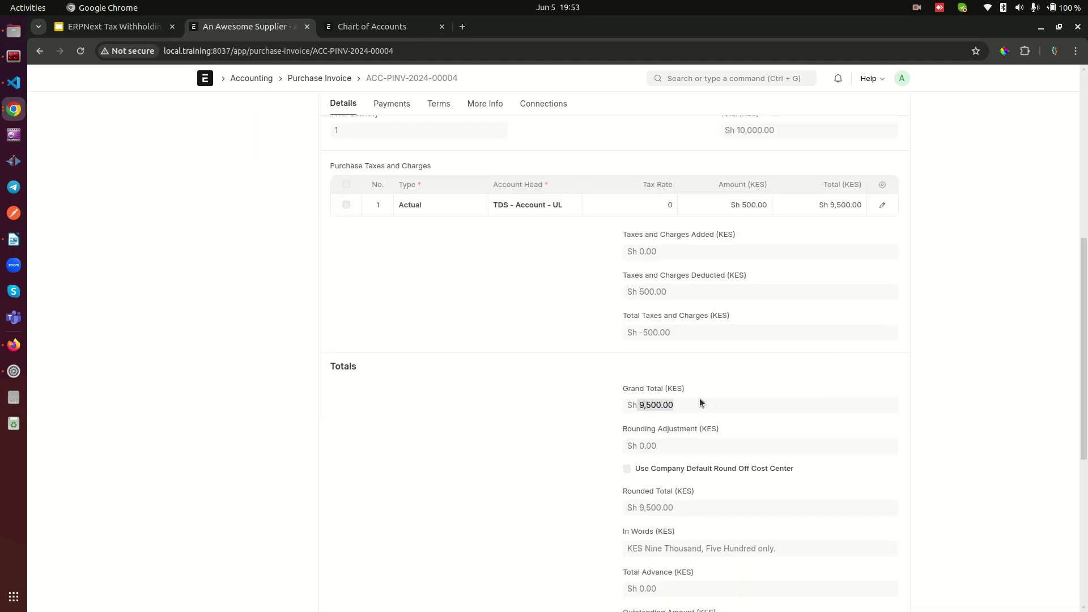
click(661, 407)
scroll(766, 391, up, 7)
scroll(760, 392, down, 6)
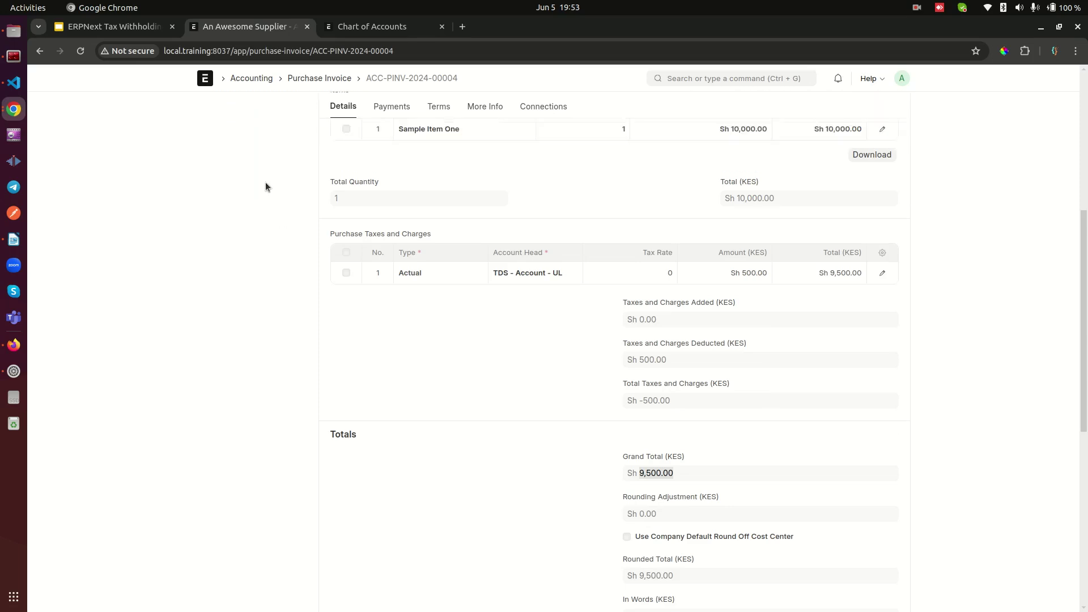
click(378, 27)
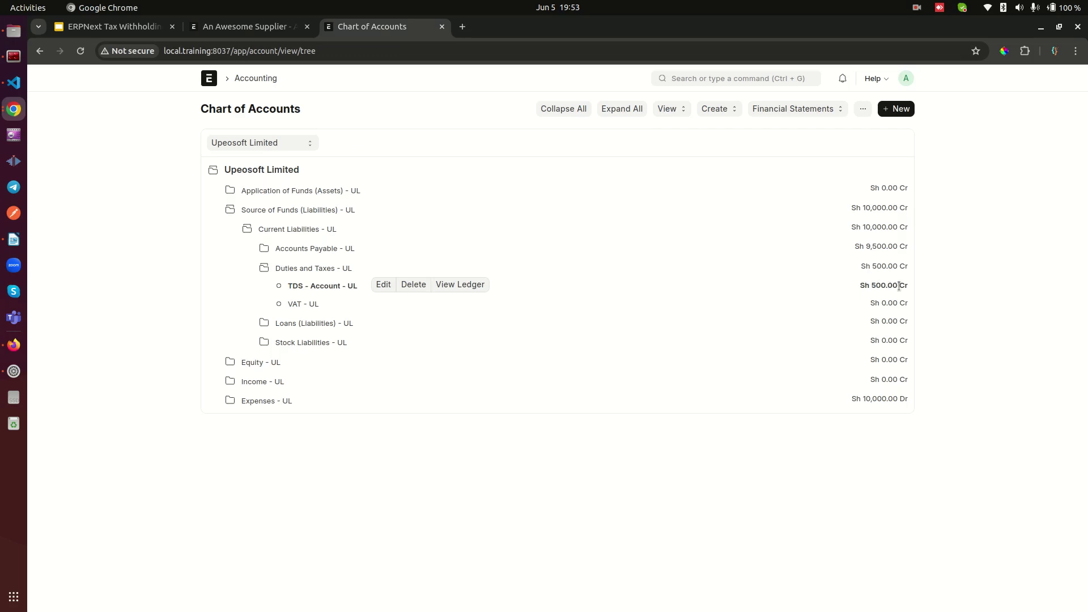
drag(909, 285, 523, 291)
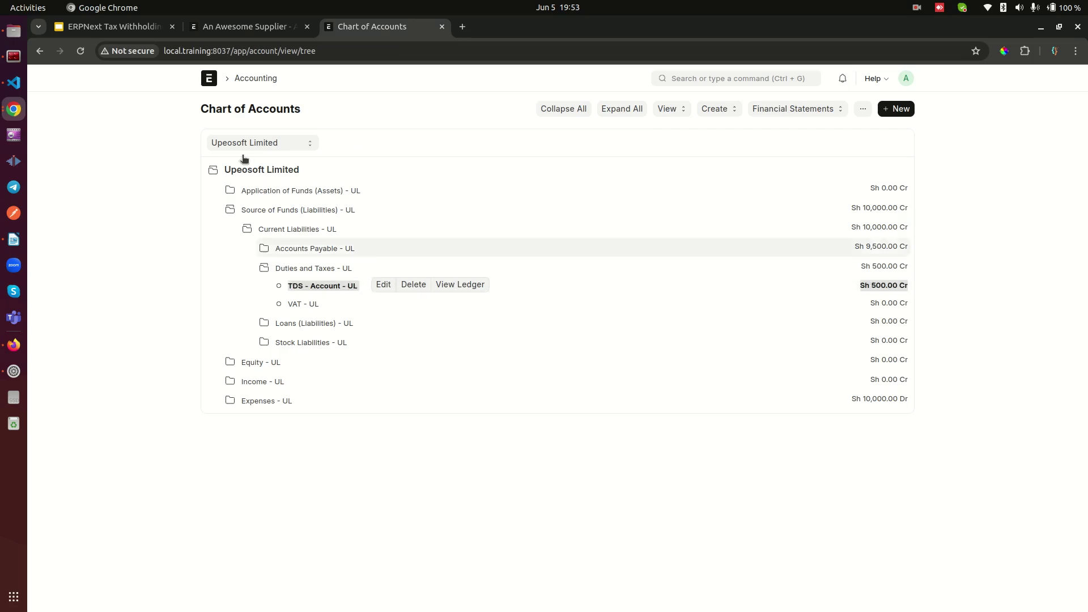
click(134, 28)
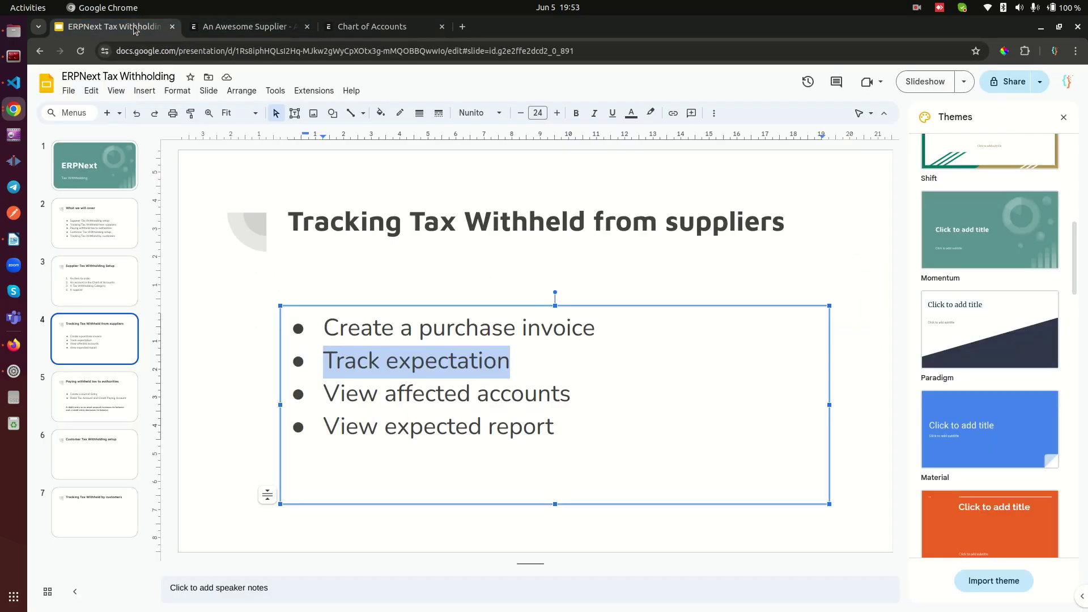
triple_click(424, 362)
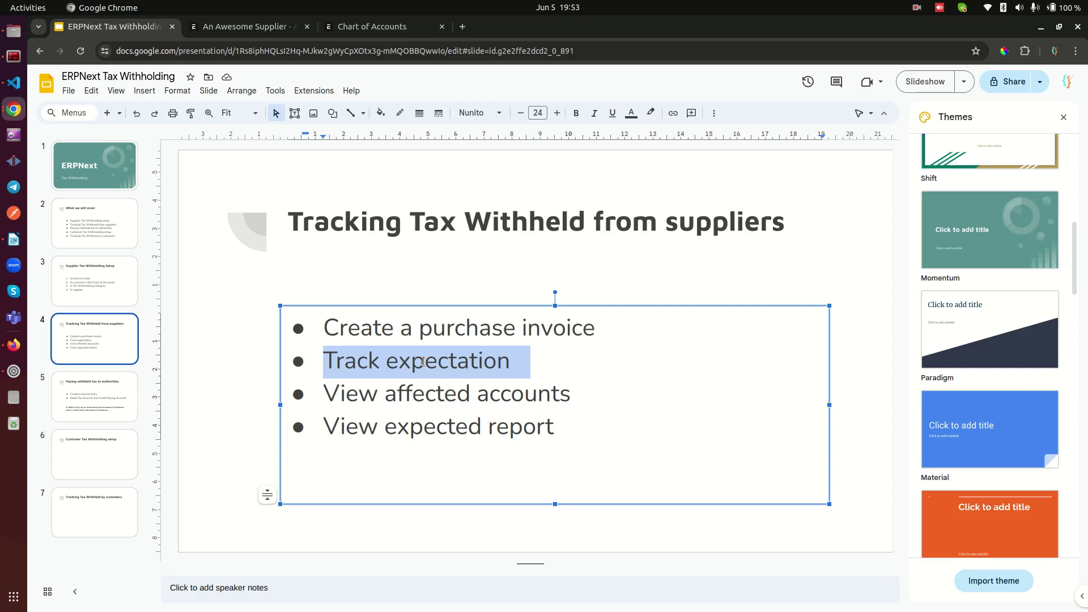
triple_click(420, 391)
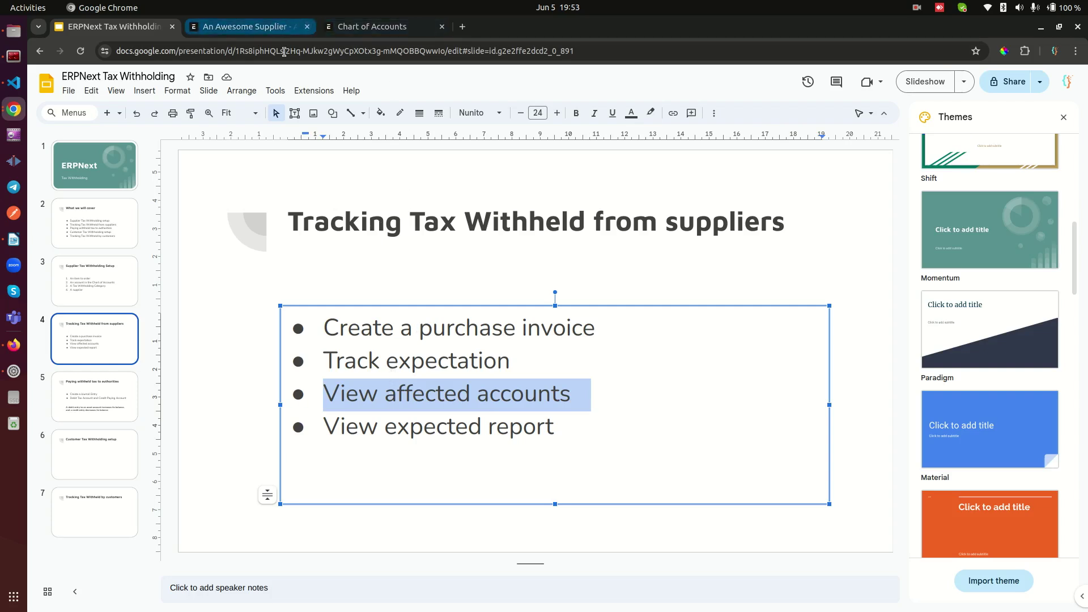
click(355, 26)
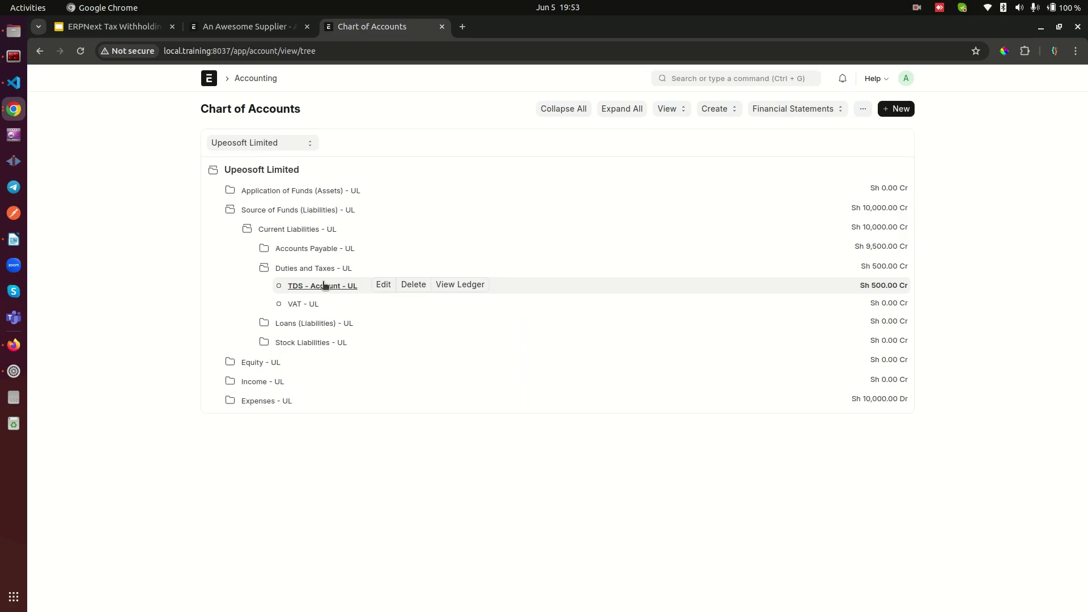
click(132, 29)
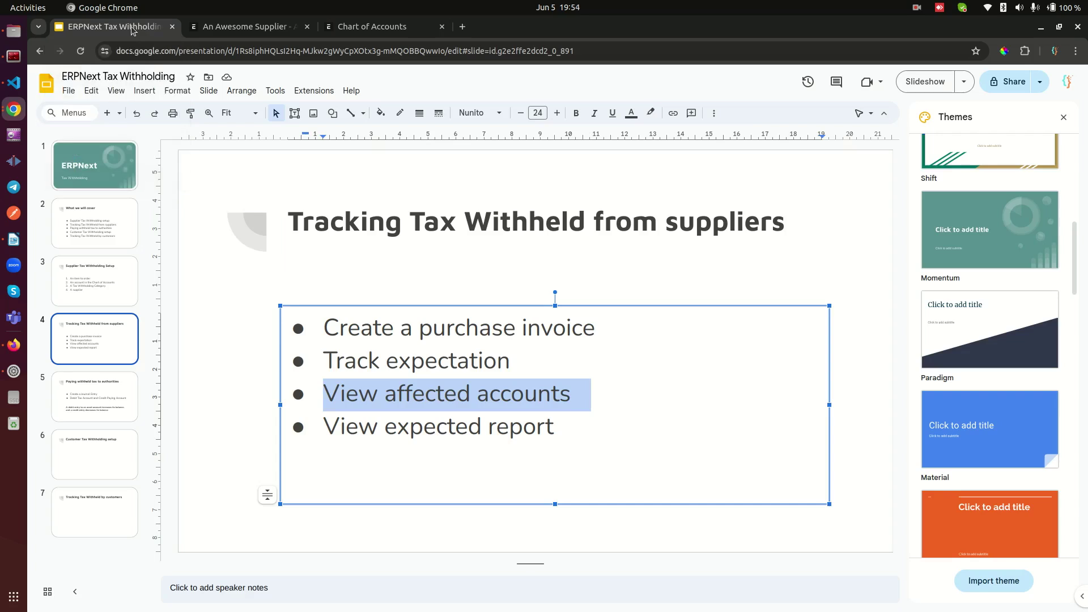
click(394, 428)
triple_click(394, 428)
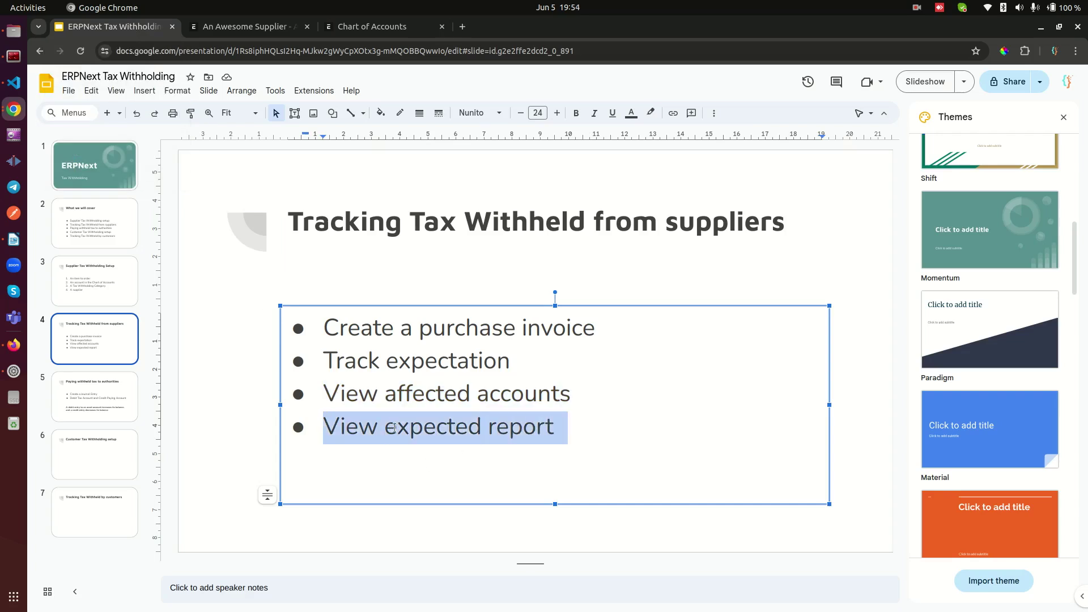
click(354, 30)
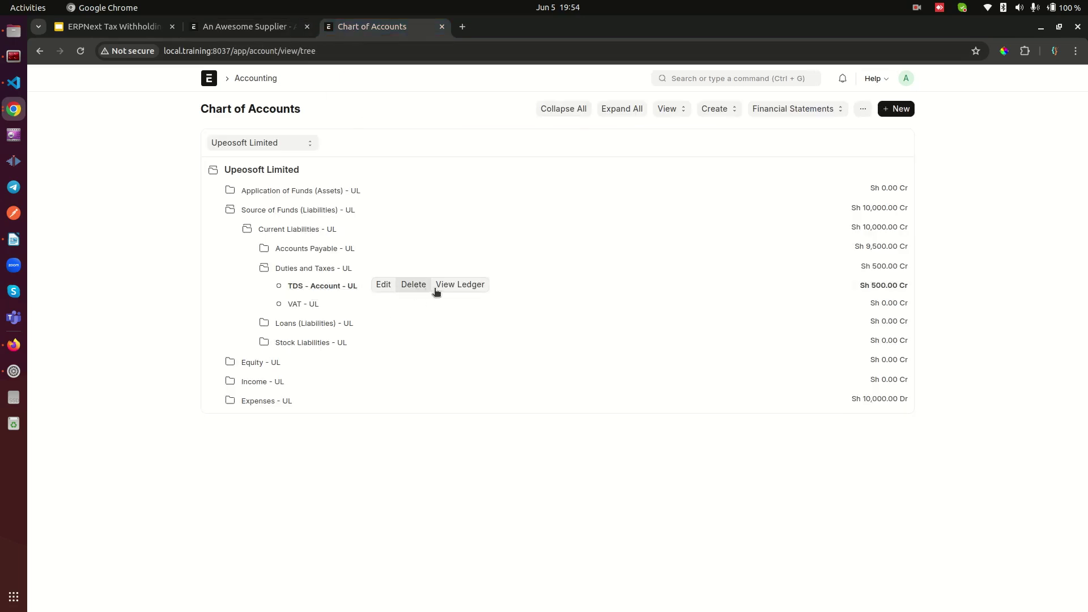
View the TDS - Account - UL ledger: a 500.000 purchase-invoice credit closing at -500.000
click(471, 284)
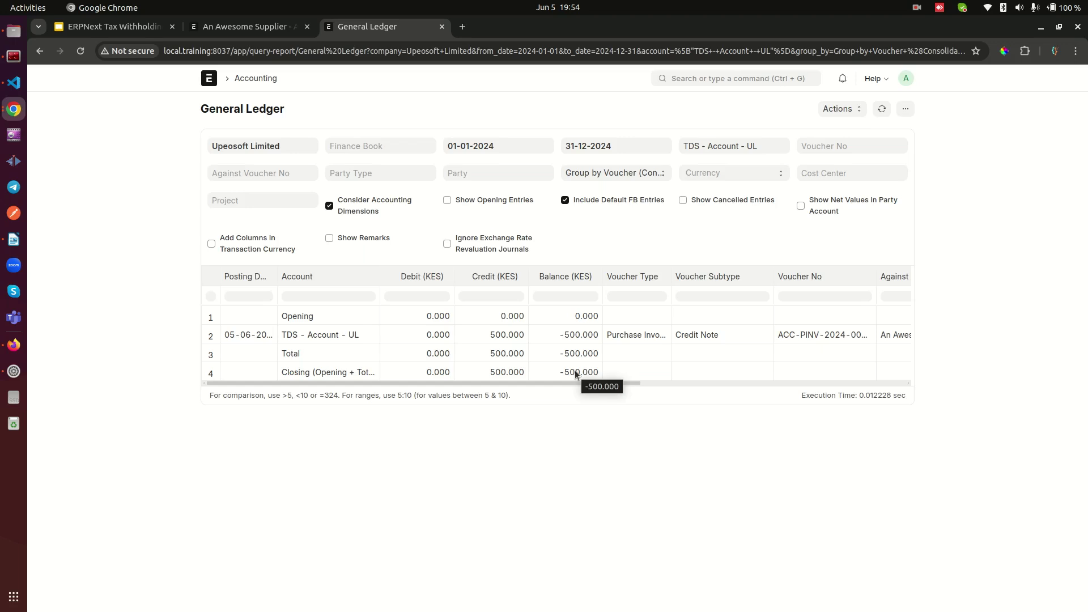
Search 'report' and open Tax Withholding Details from the report list
click(735, 80)
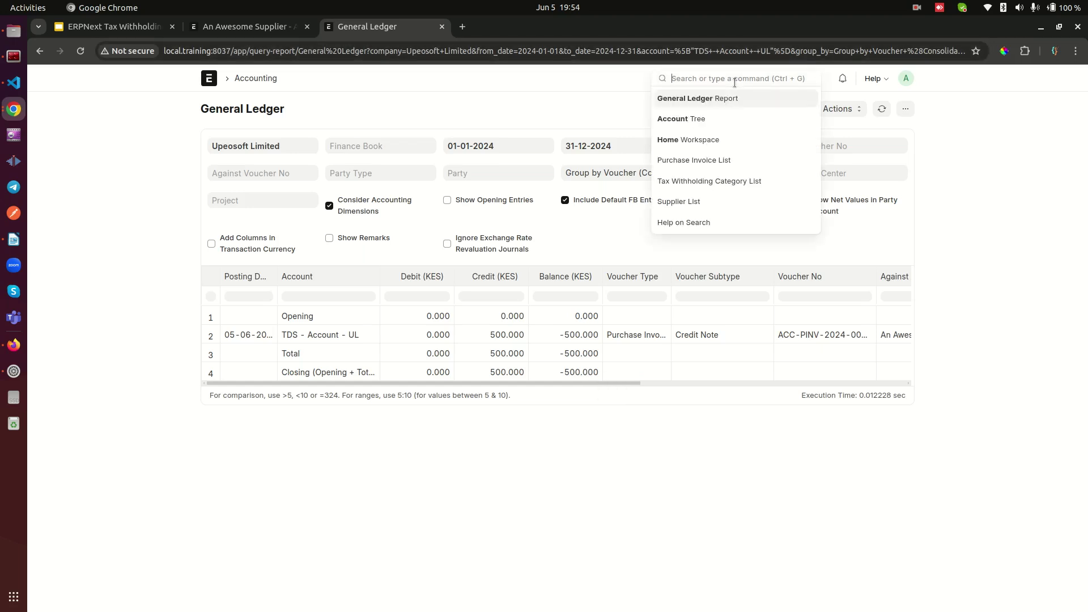
text(report)
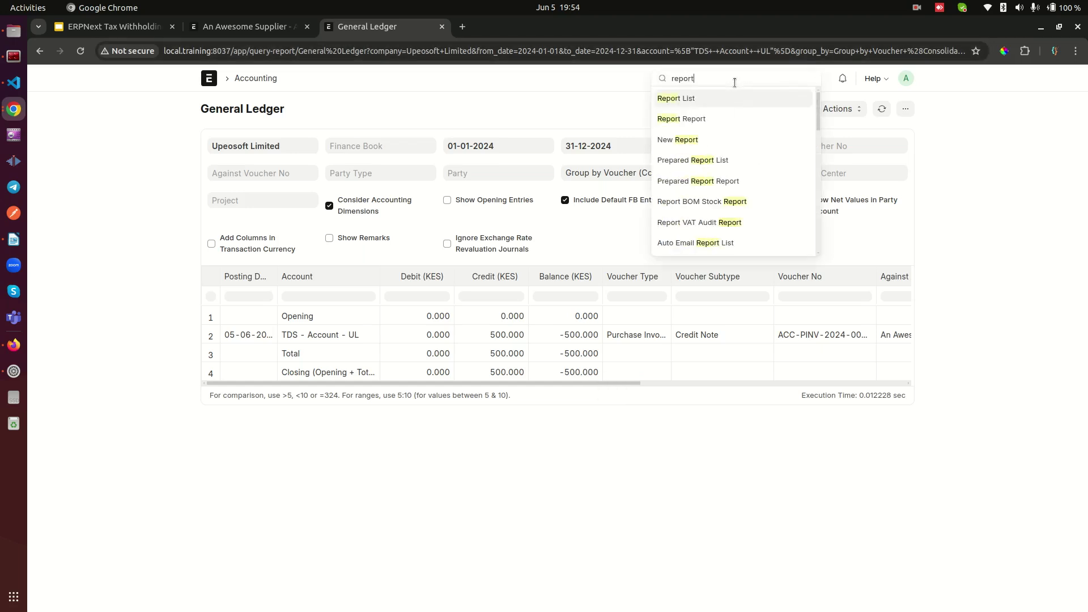
click(671, 100)
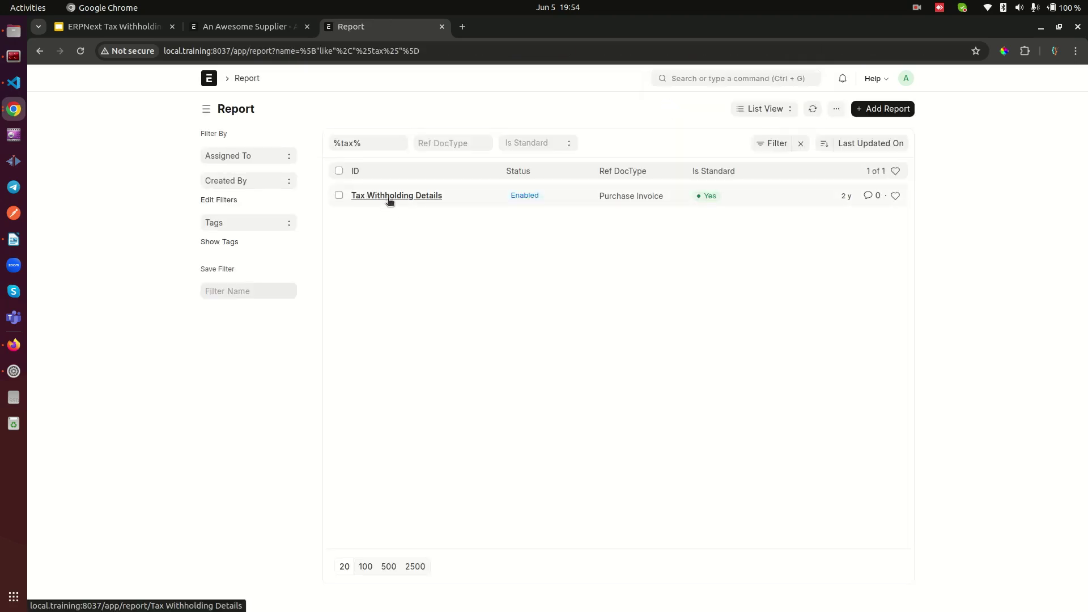
click(413, 196)
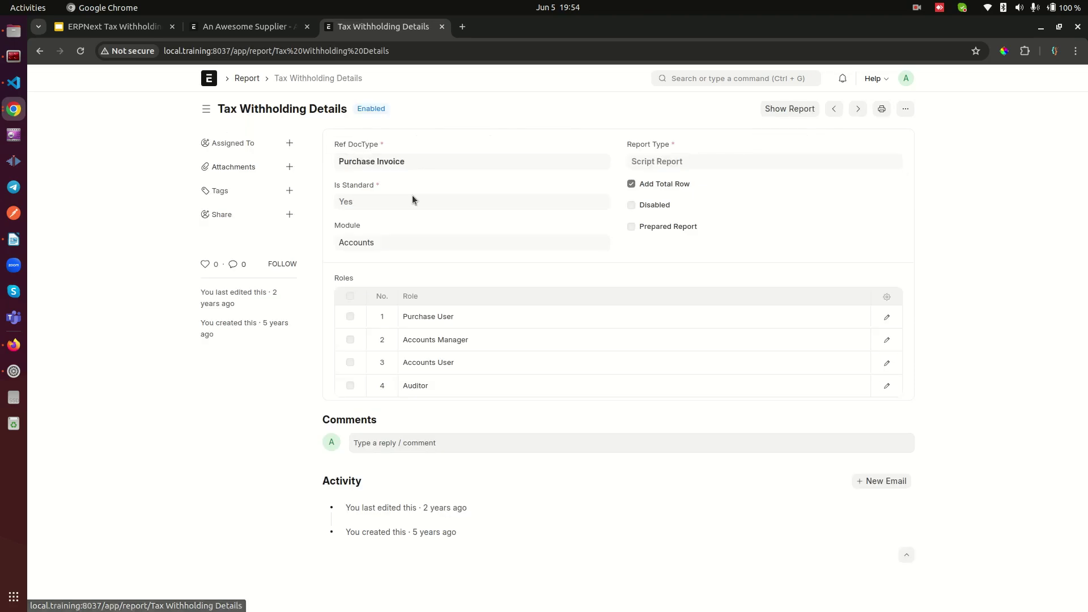
Run the report for Supplier party type, showing 5% TDS of 500 and a 9,500 grand total
click(790, 108)
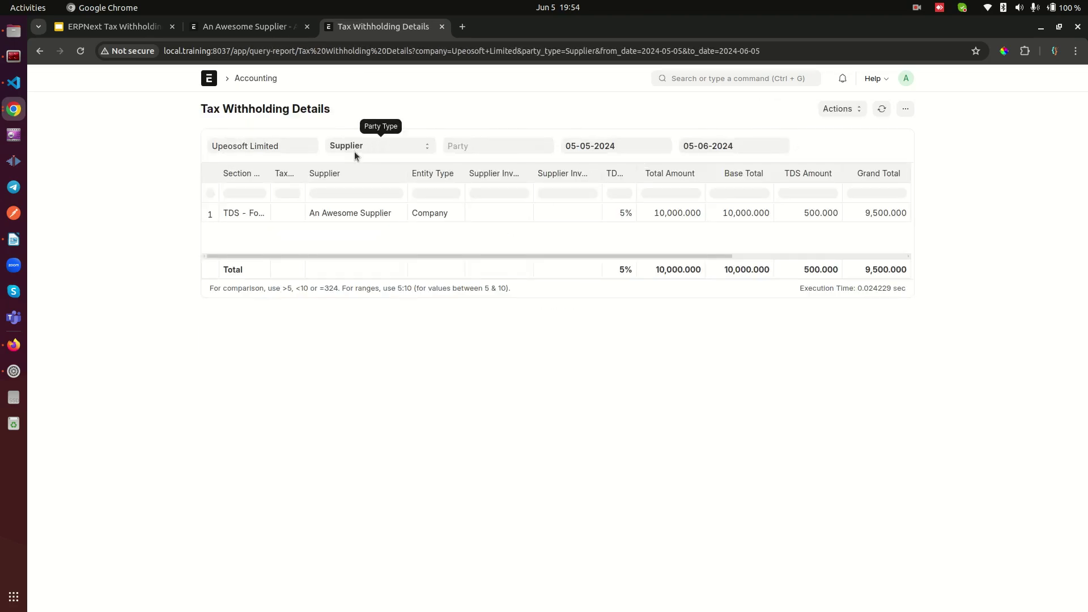
click(881, 109)
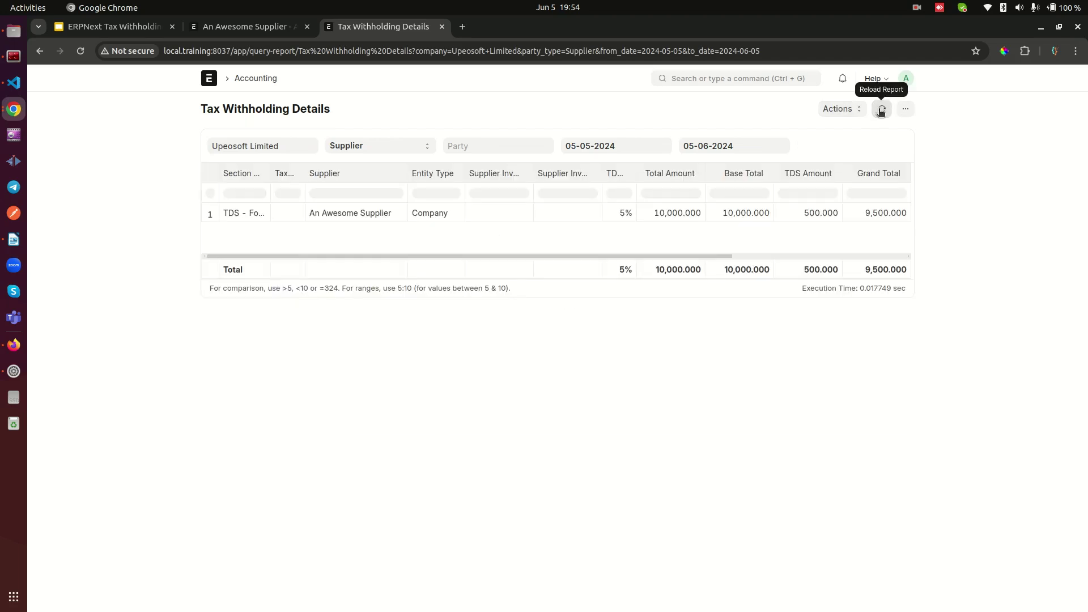
click(396, 144)
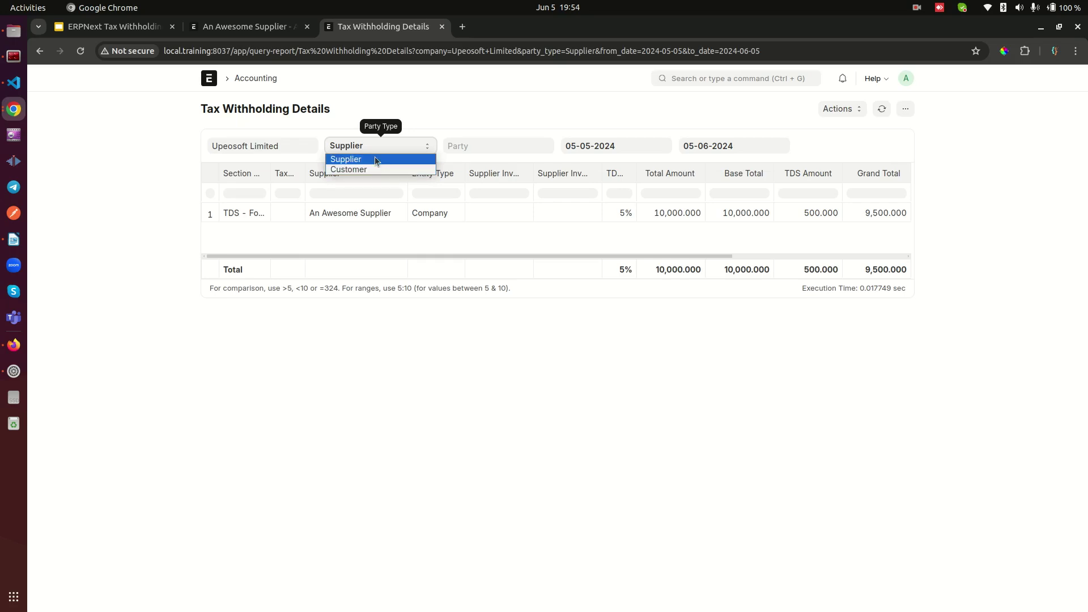
click(375, 158)
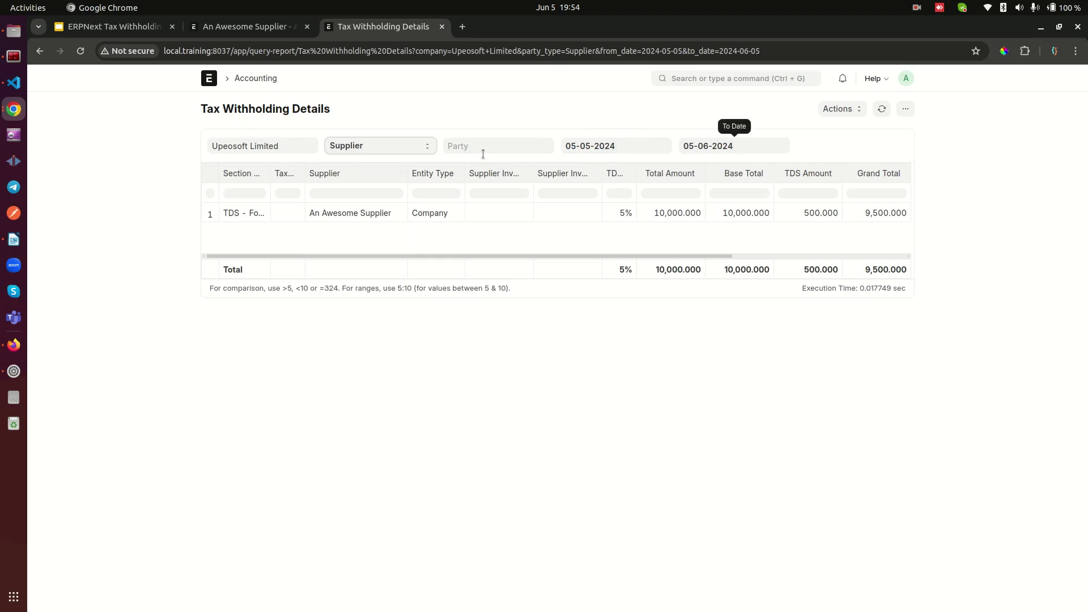
scroll(434, 256, right, 5)
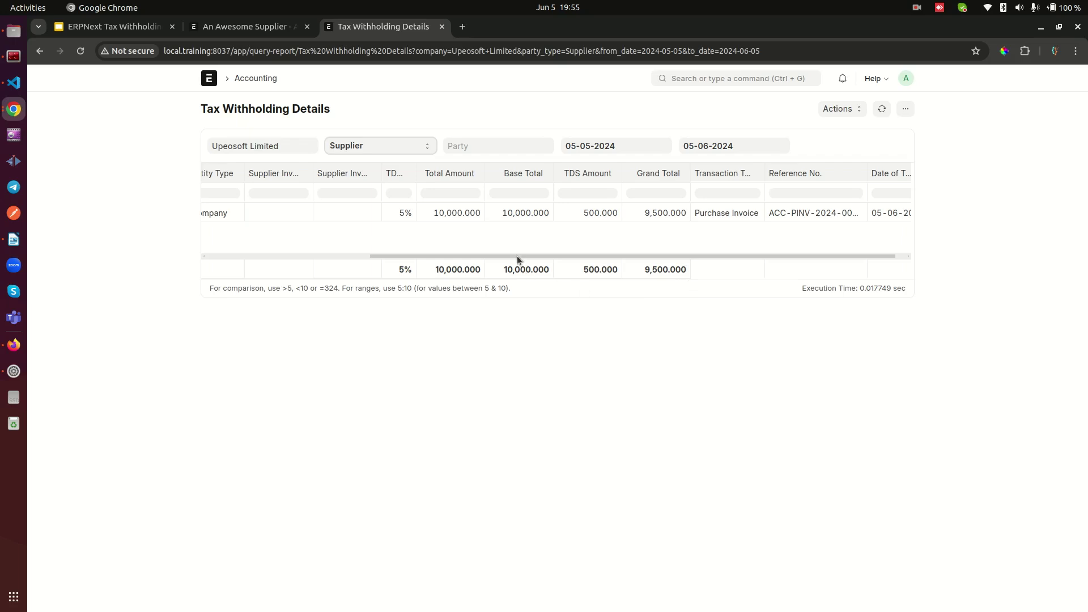
drag(517, 256, 596, 260)
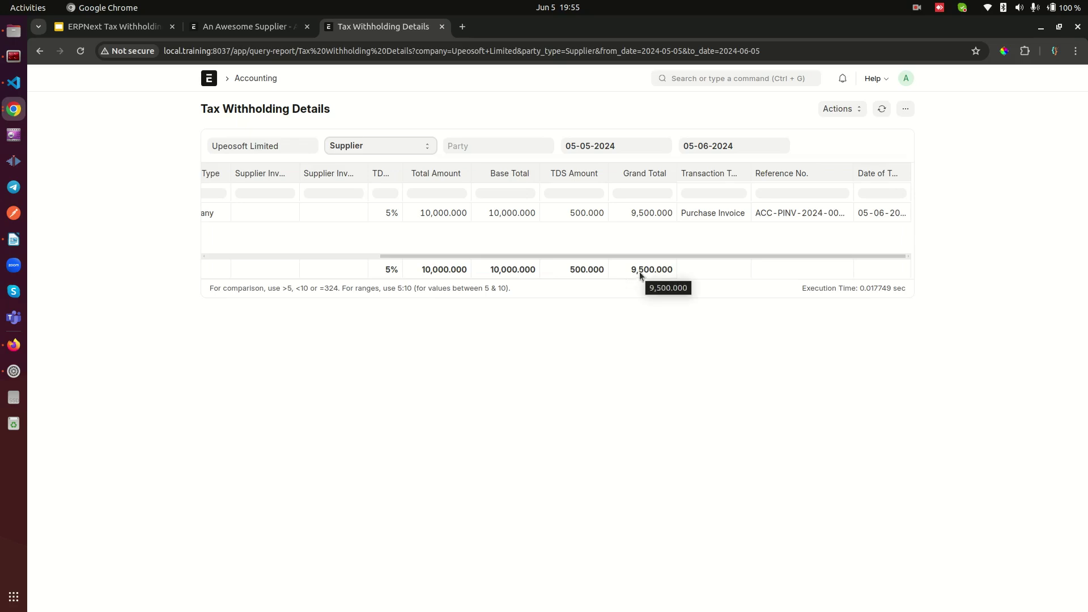
drag(635, 258, 349, 260)
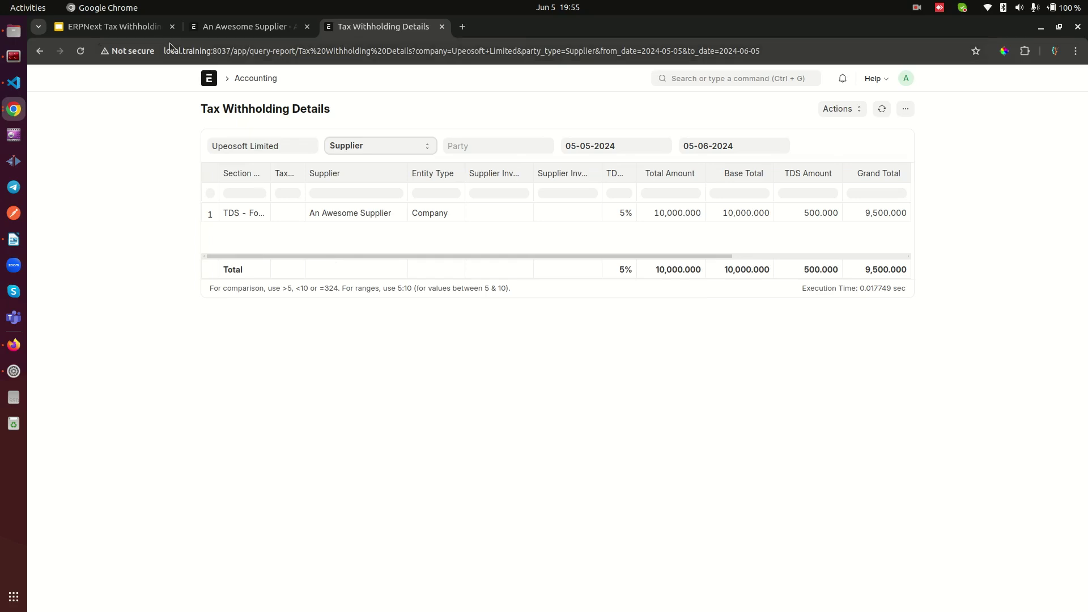
Return to the Tax Withholding deck in Google Slides and select slide 5
click(113, 26)
click(85, 383)
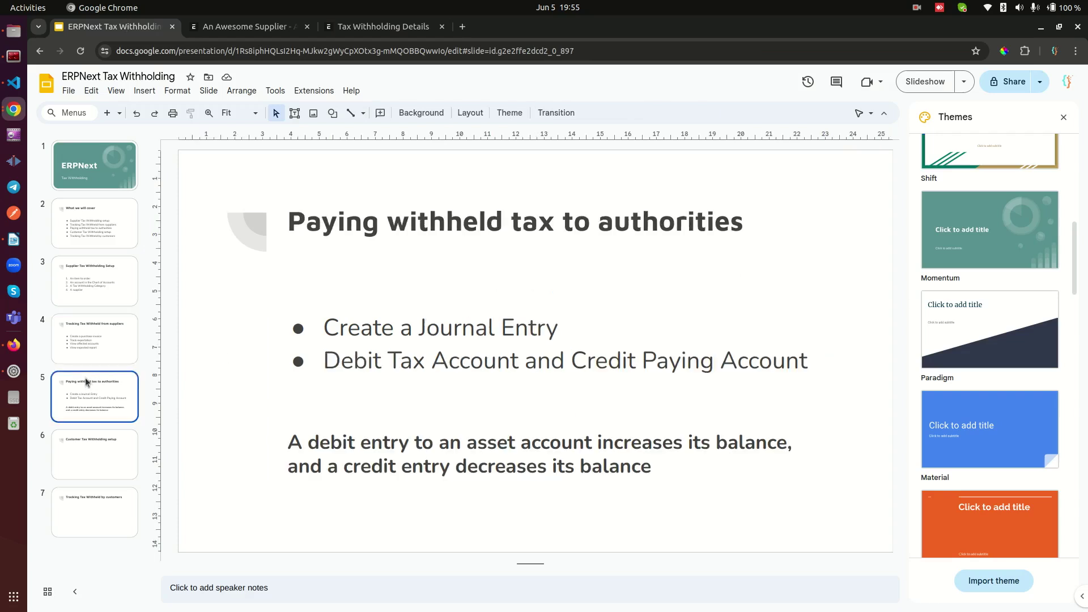